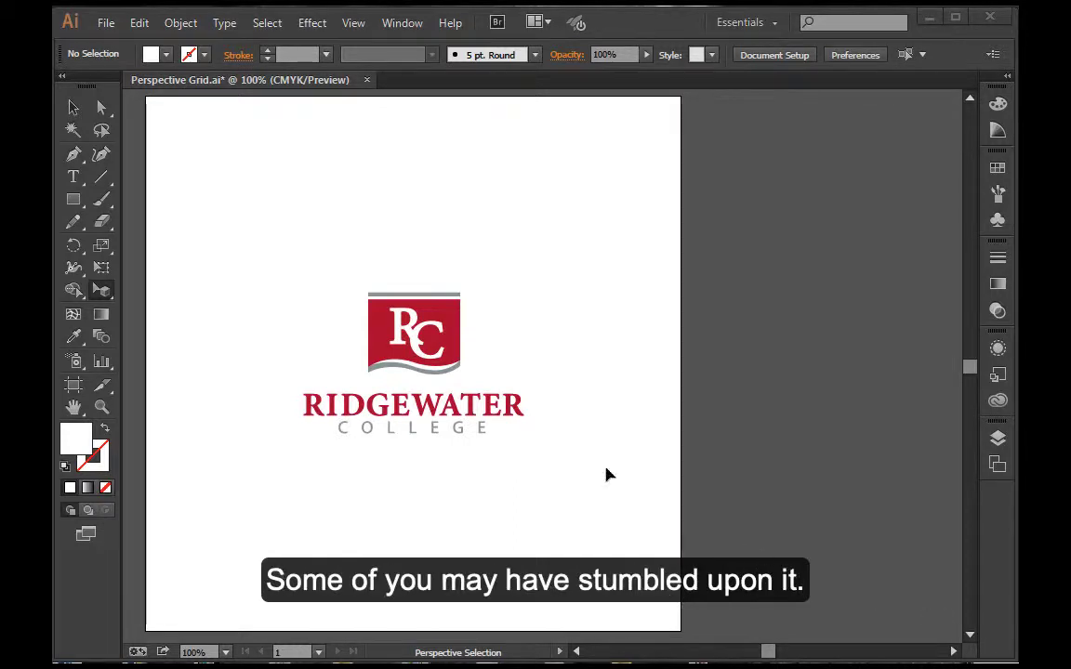
# Activate the Perspective Grid Tool to show the two-point grid over the logo artboard
pyautogui.click(104, 296)
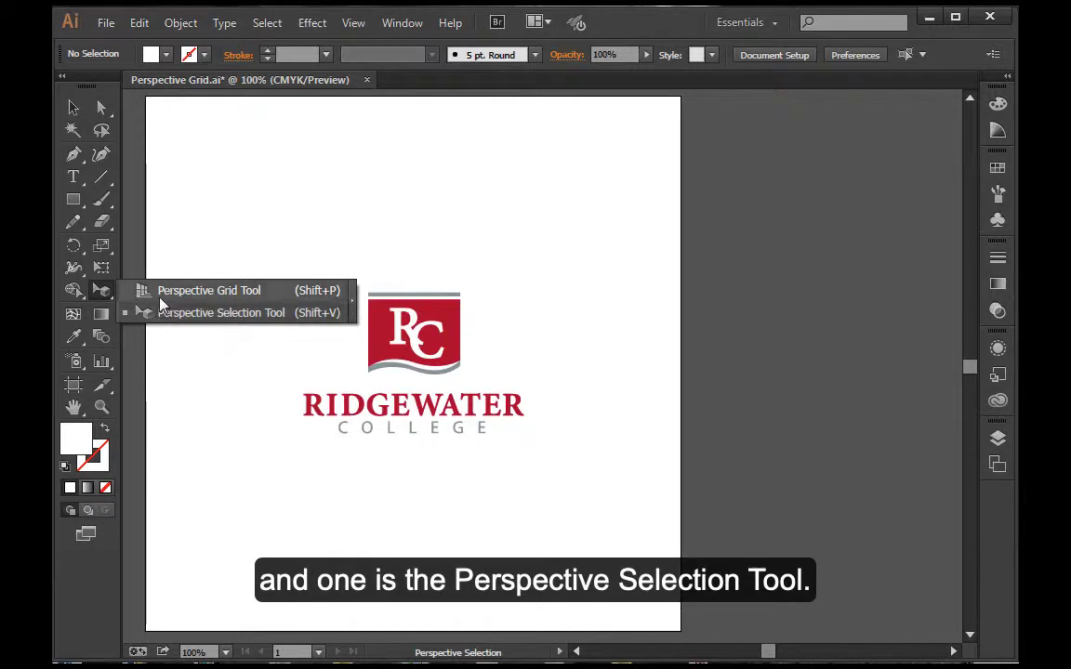
pyautogui.click(147, 292)
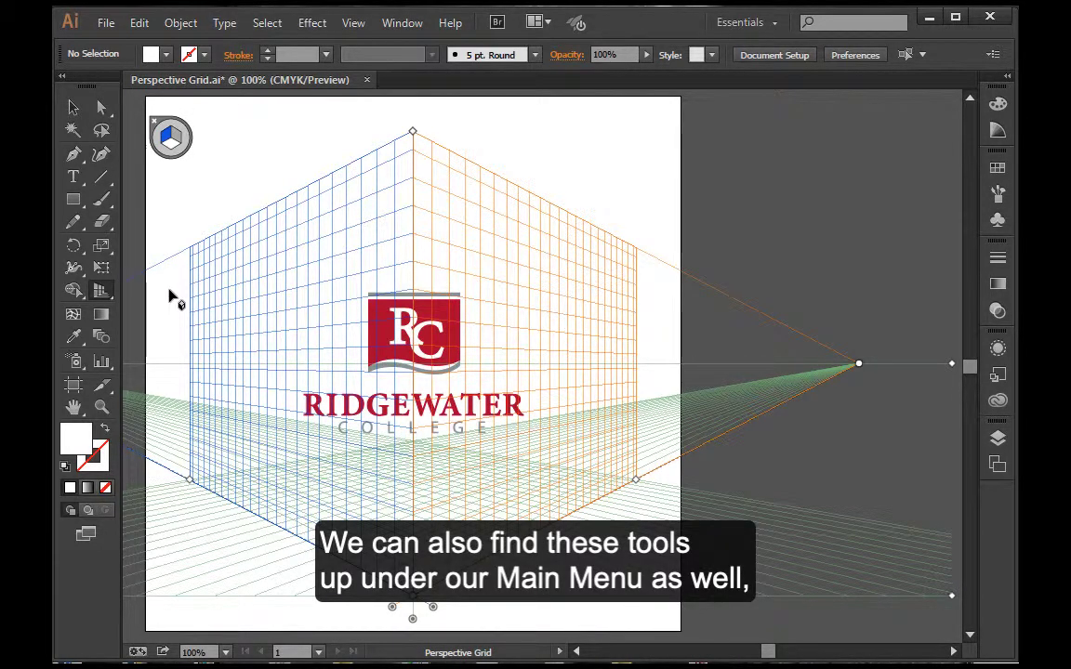
# Review the available perspective grid options and inspect the vanishing points on both sides of the two-point grid
pyautogui.click(353, 24)
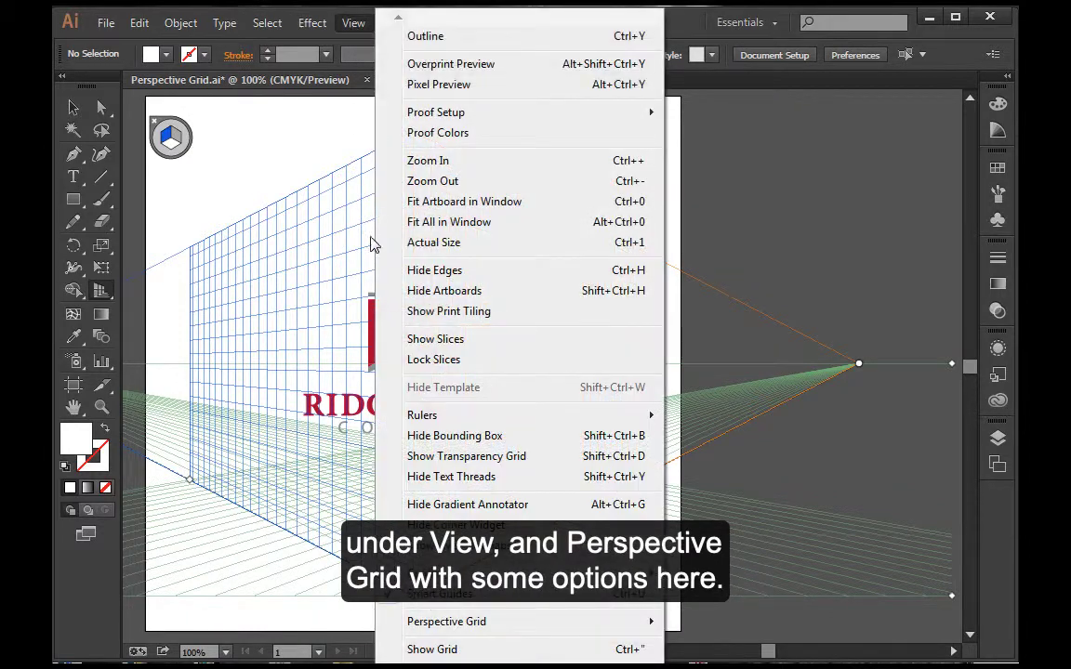
pyautogui.moveTo(430, 628)
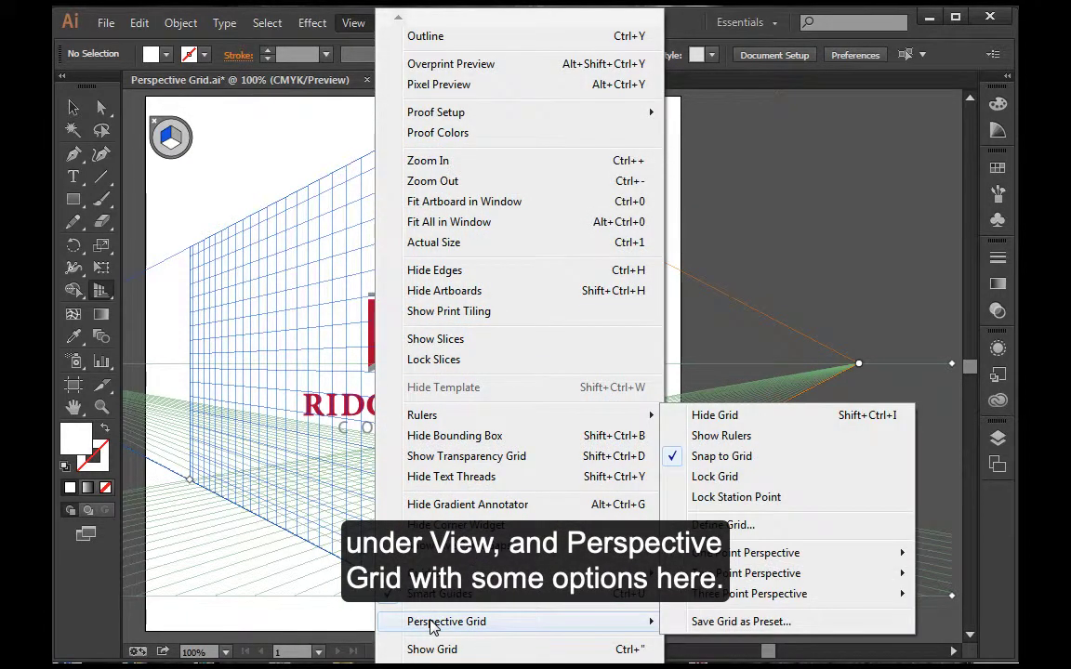
pyautogui.moveTo(748, 600)
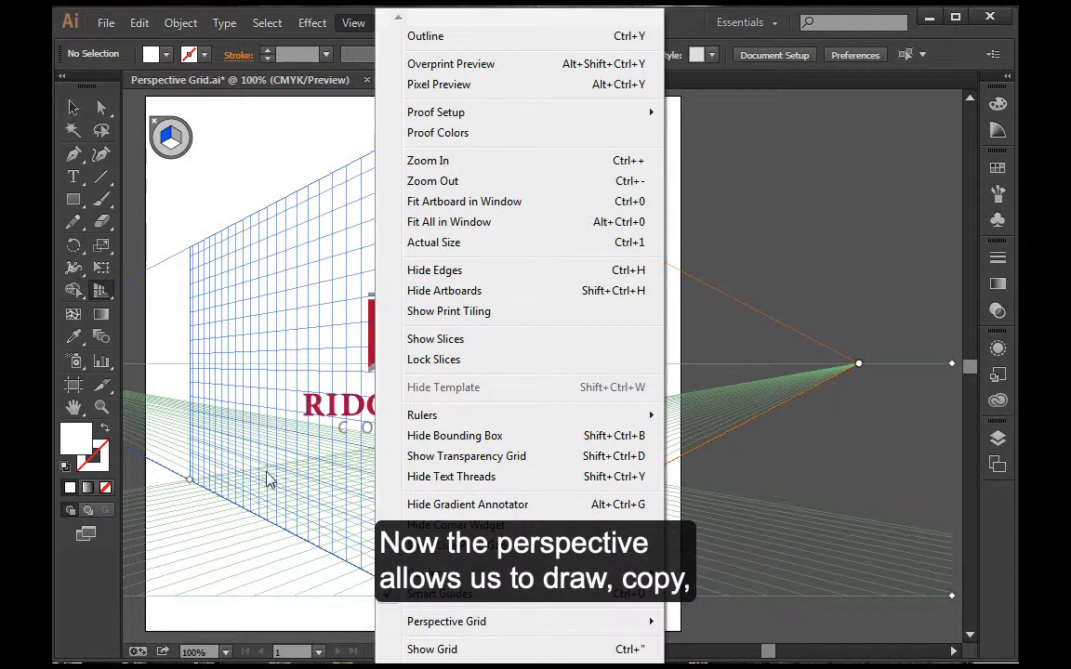
pyautogui.click(270, 207)
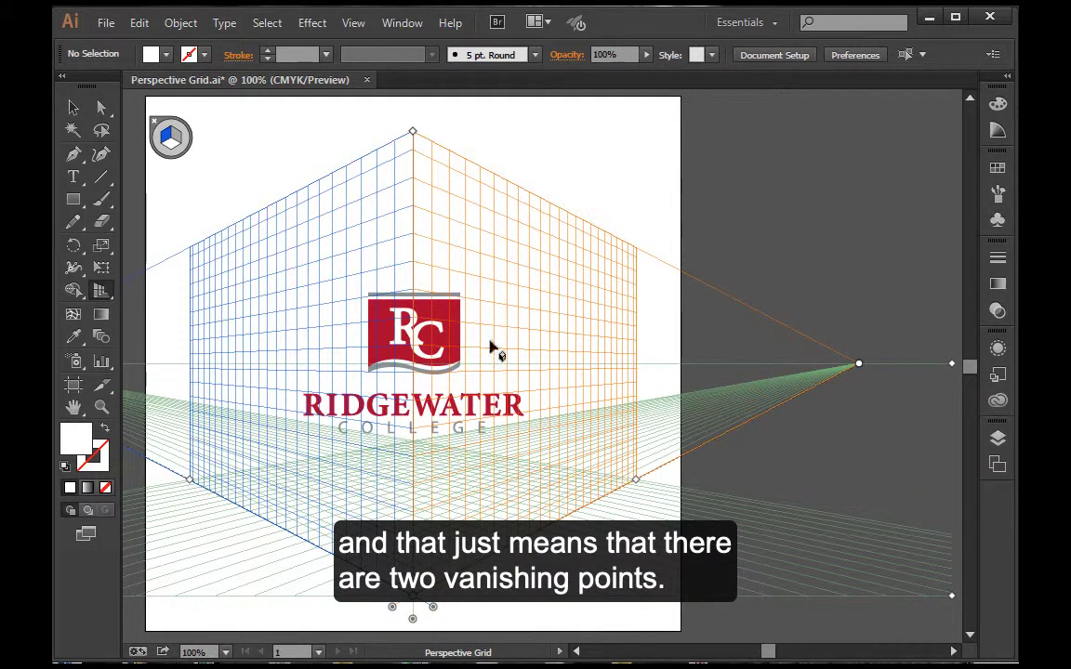
pyautogui.moveTo(318, 351); pyautogui.dragTo(502, 360)
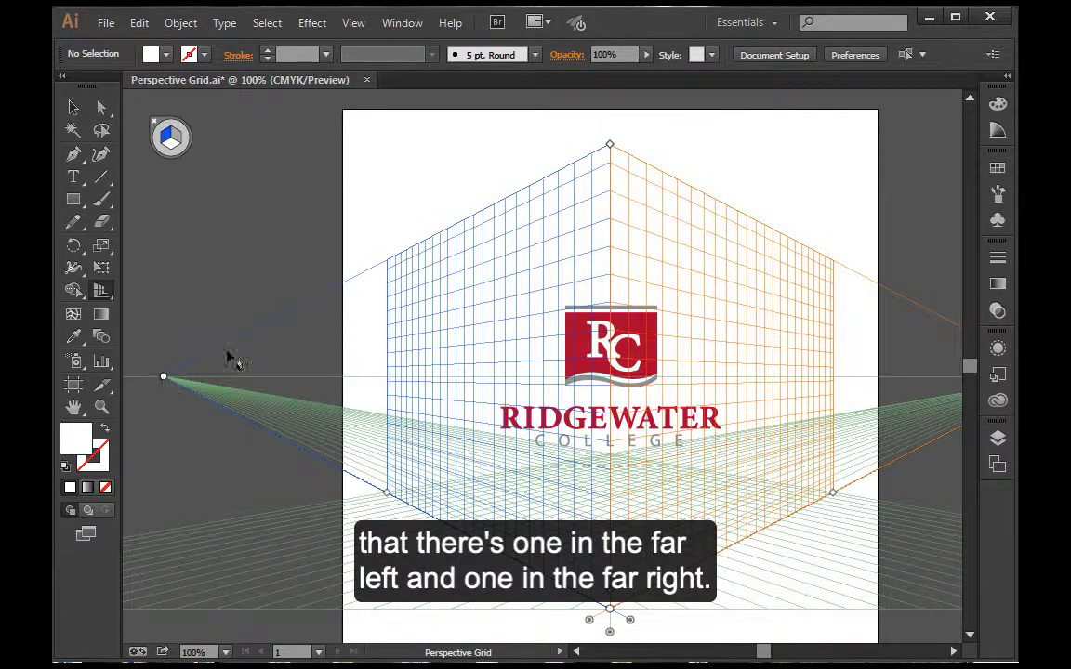
pyautogui.moveTo(681, 394); pyautogui.dragTo(580, 382)
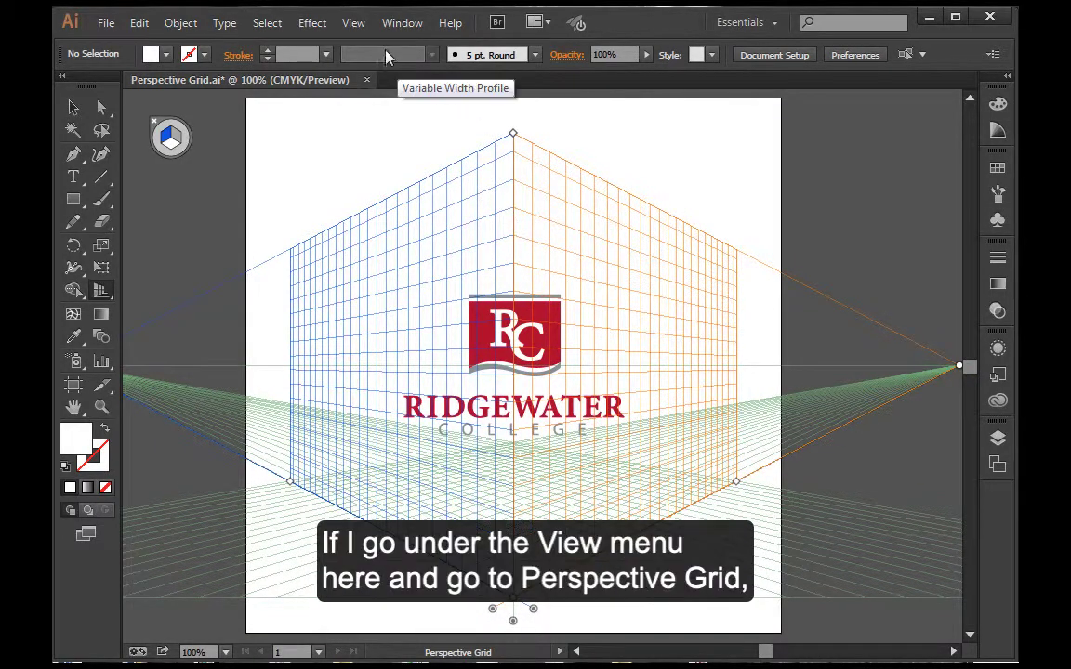
# Switch the perspective grid to the One Point Perspective normal view preset
pyautogui.click(353, 25)
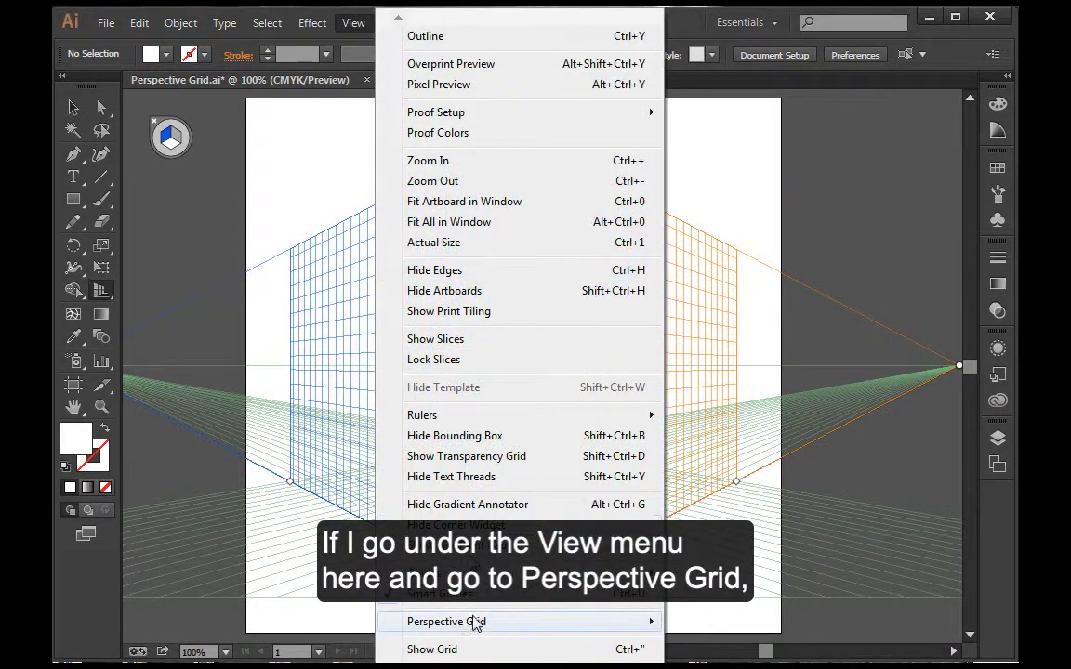
pyautogui.moveTo(476, 621)
pyautogui.moveTo(774, 558)
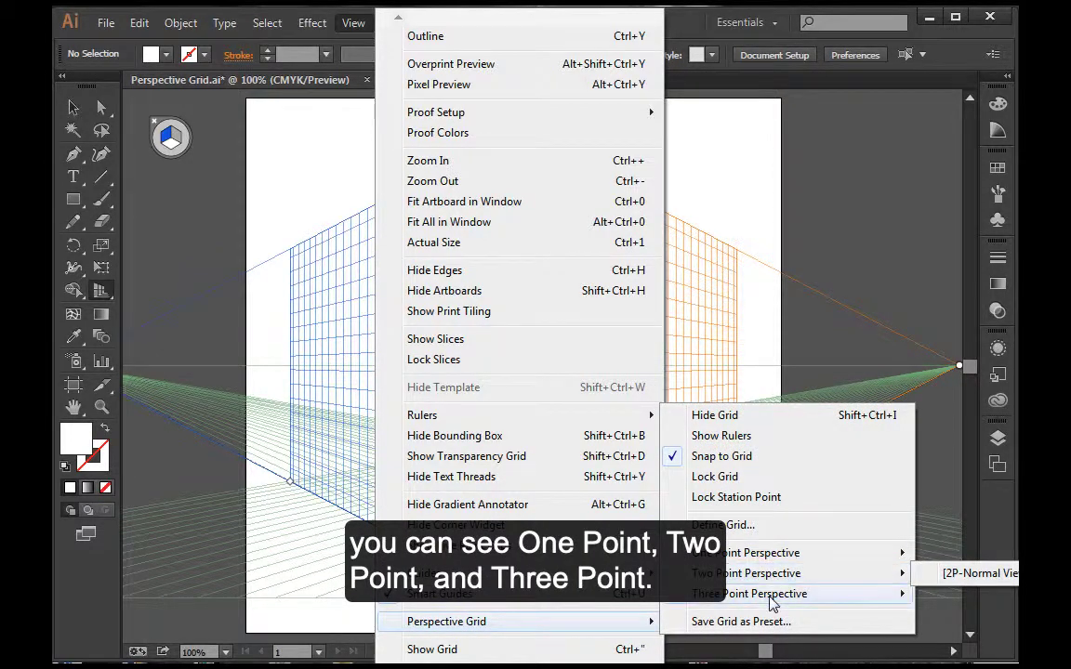
pyautogui.moveTo(770, 602)
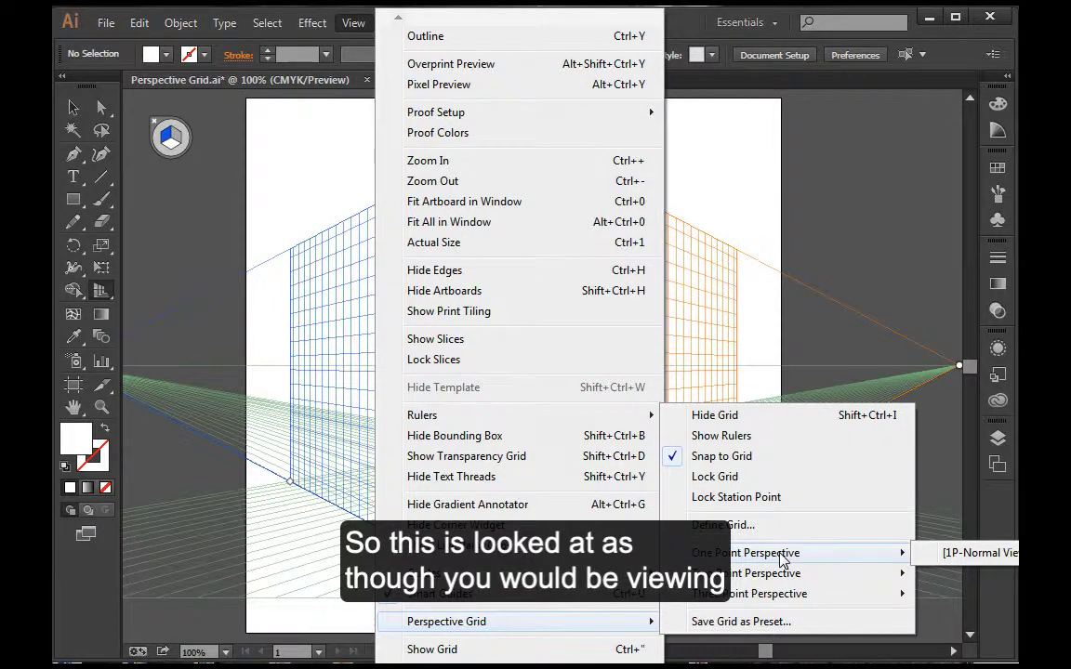
pyautogui.click(948, 553)
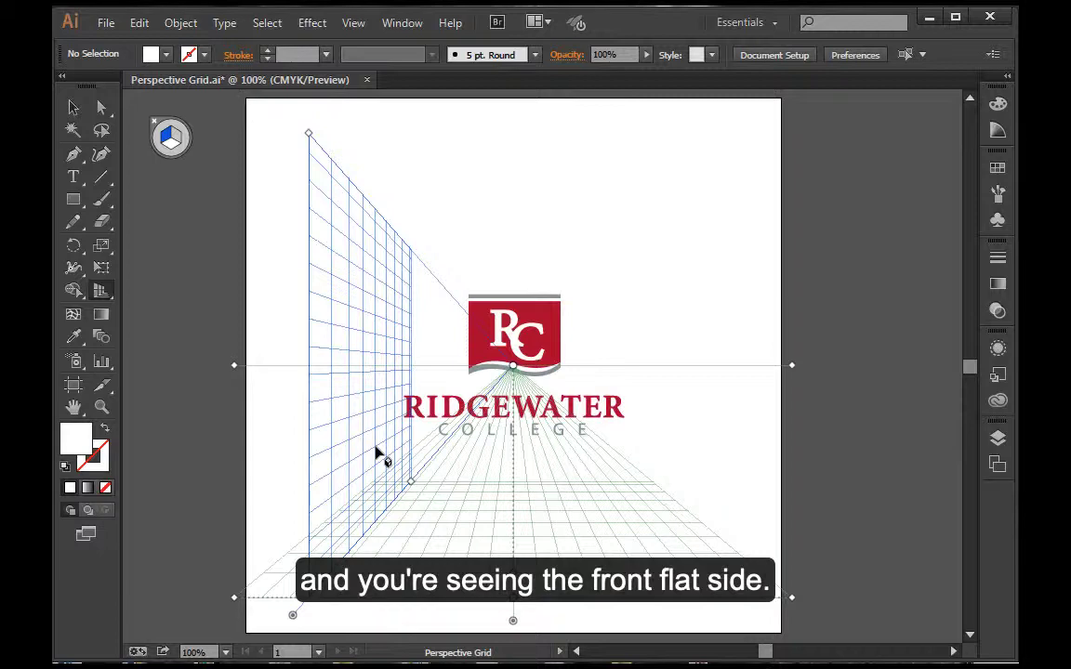
# Return the perspective grid from one-point to the Two Point Perspective normal view preset
pyautogui.click(353, 22)
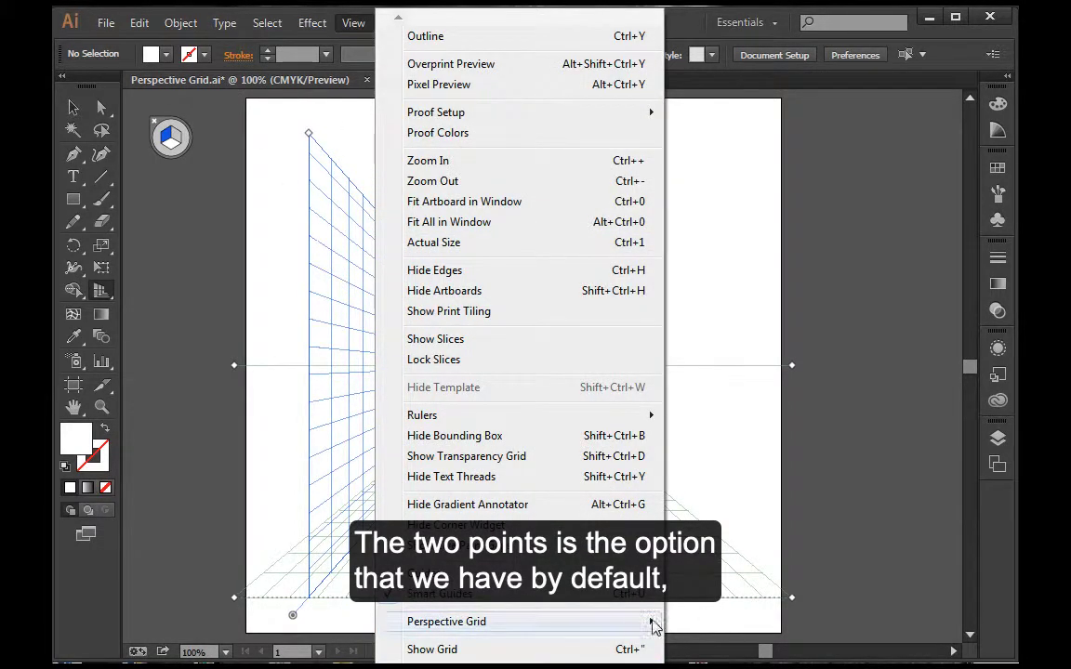
pyautogui.moveTo(654, 625)
pyautogui.moveTo(865, 574)
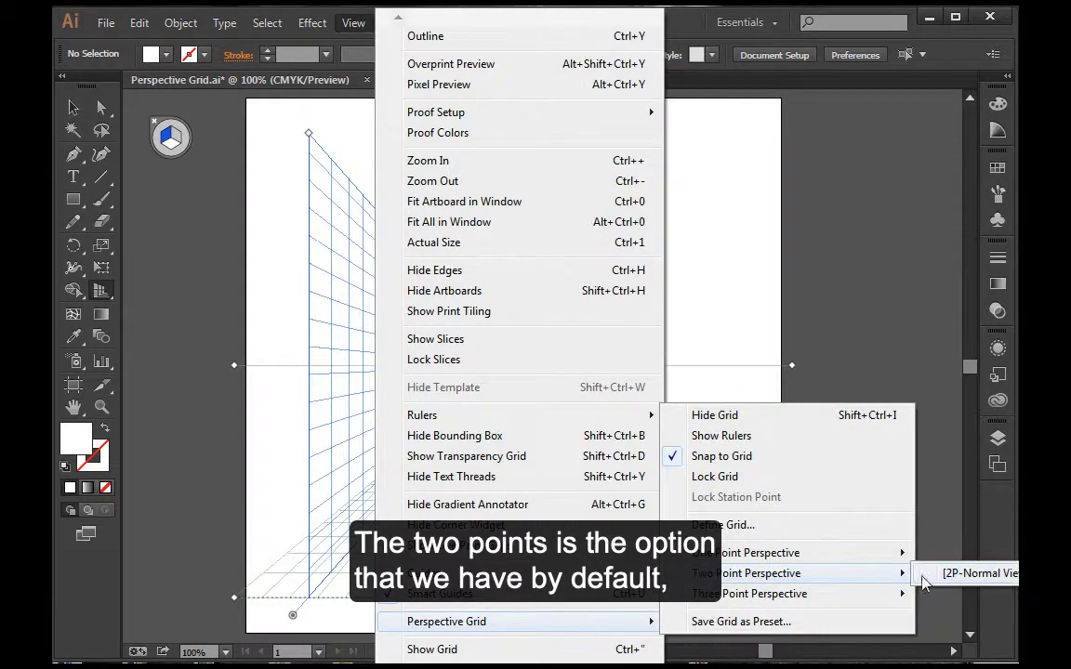
pyautogui.click(976, 575)
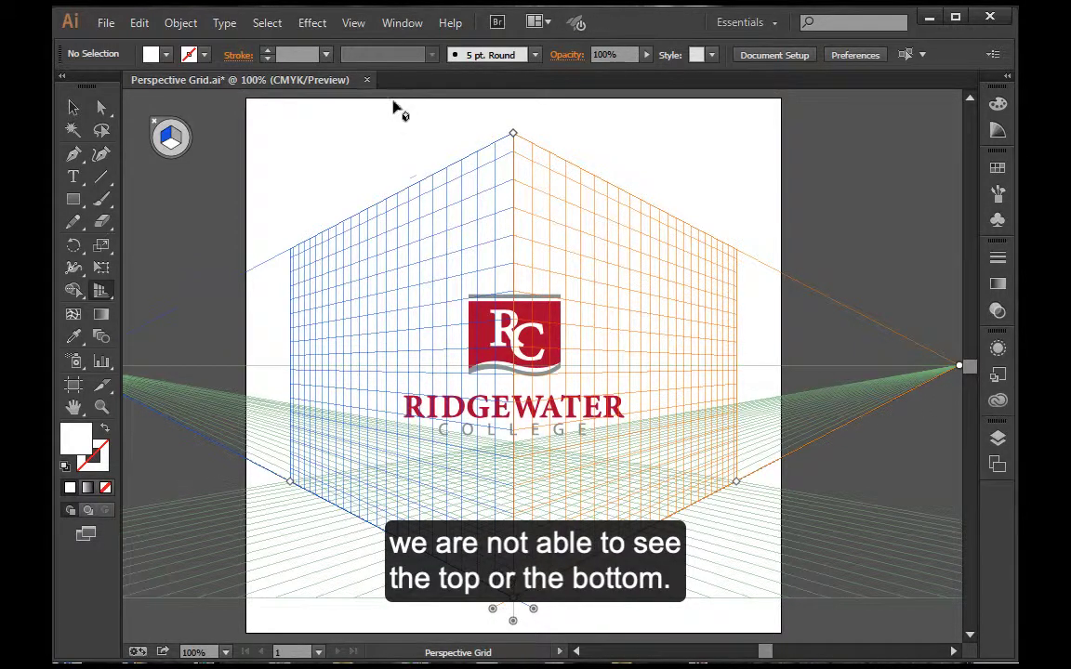
# Switch the perspective grid to the Three Point Perspective normal view preset
pyautogui.click(355, 23)
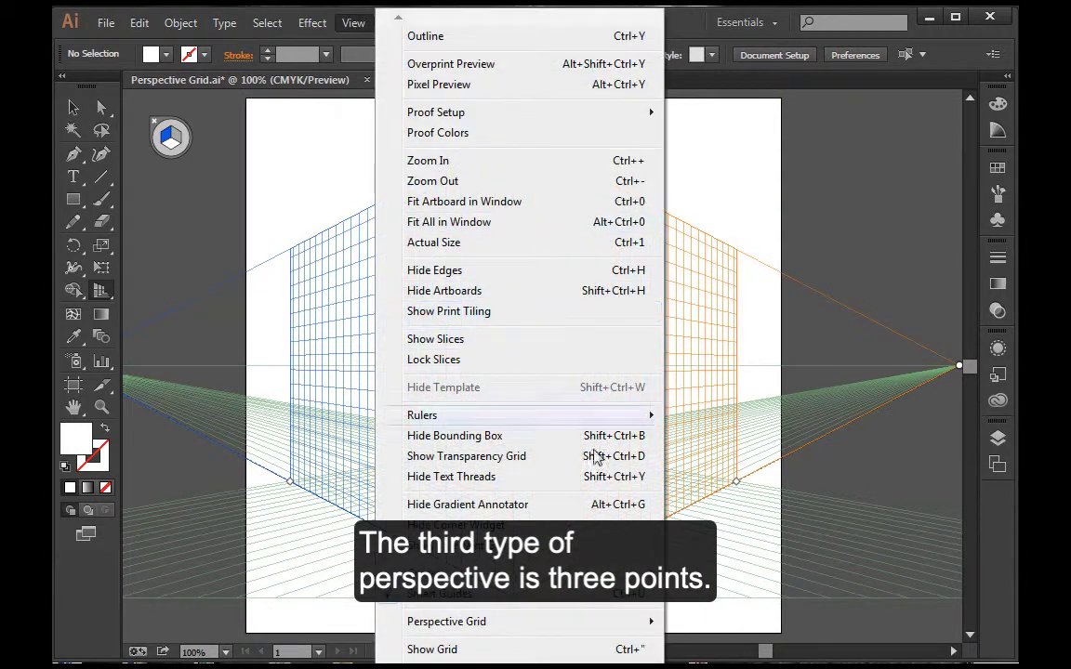
pyautogui.moveTo(639, 632)
pyautogui.moveTo(873, 595)
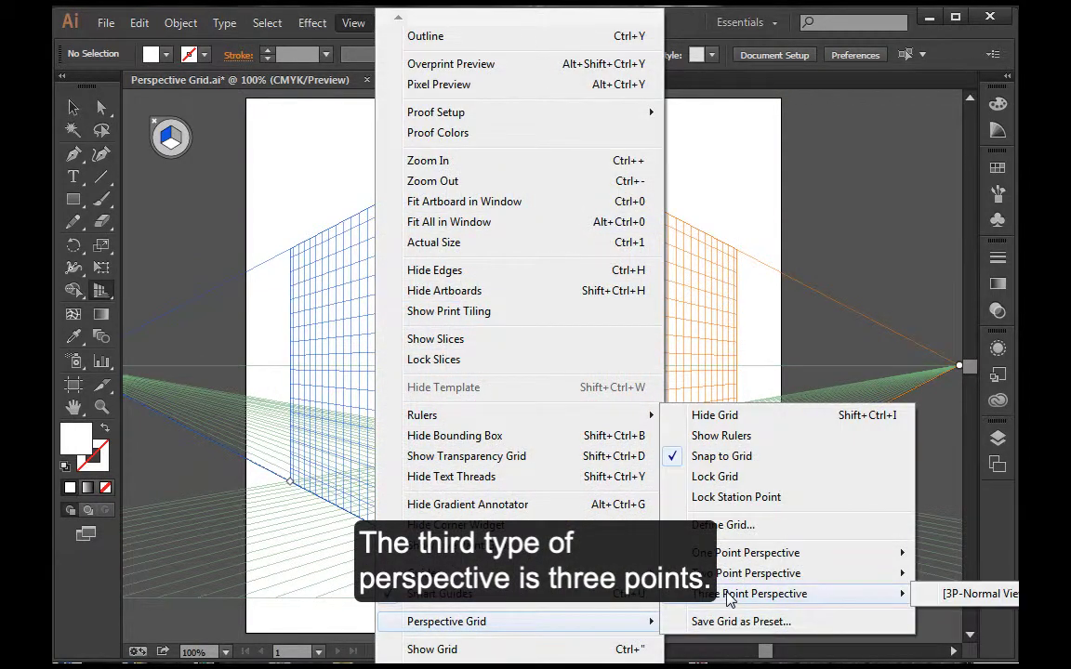
pyautogui.click(967, 596)
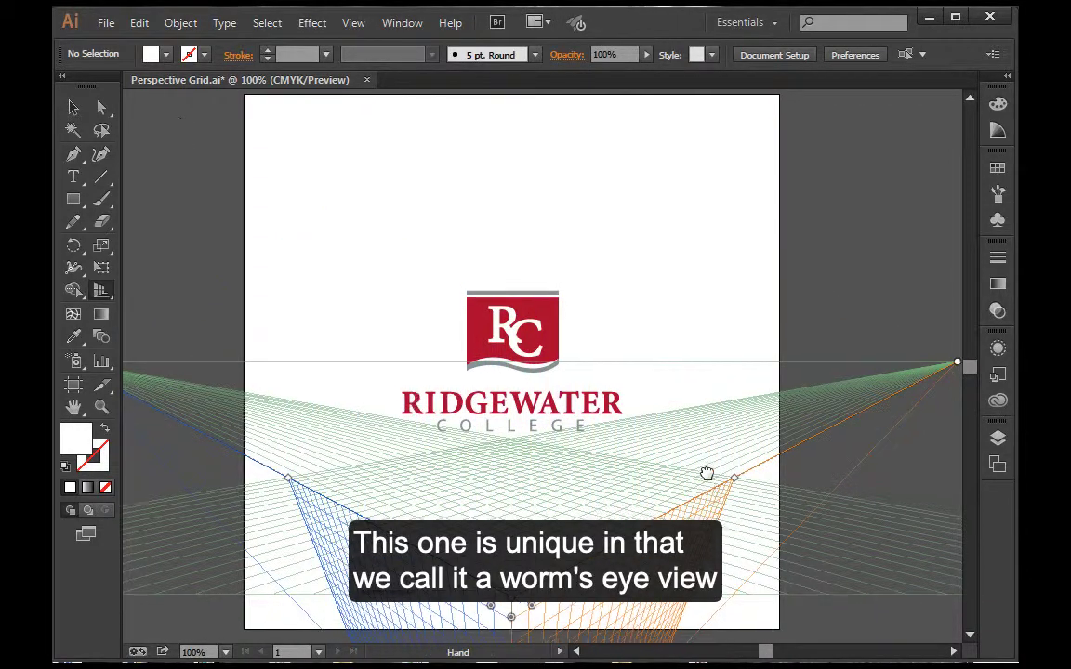
# Move the three-point grid's lower vanishing point up above the logo, and undo the move
pyautogui.scroll(-5, 706, 473)
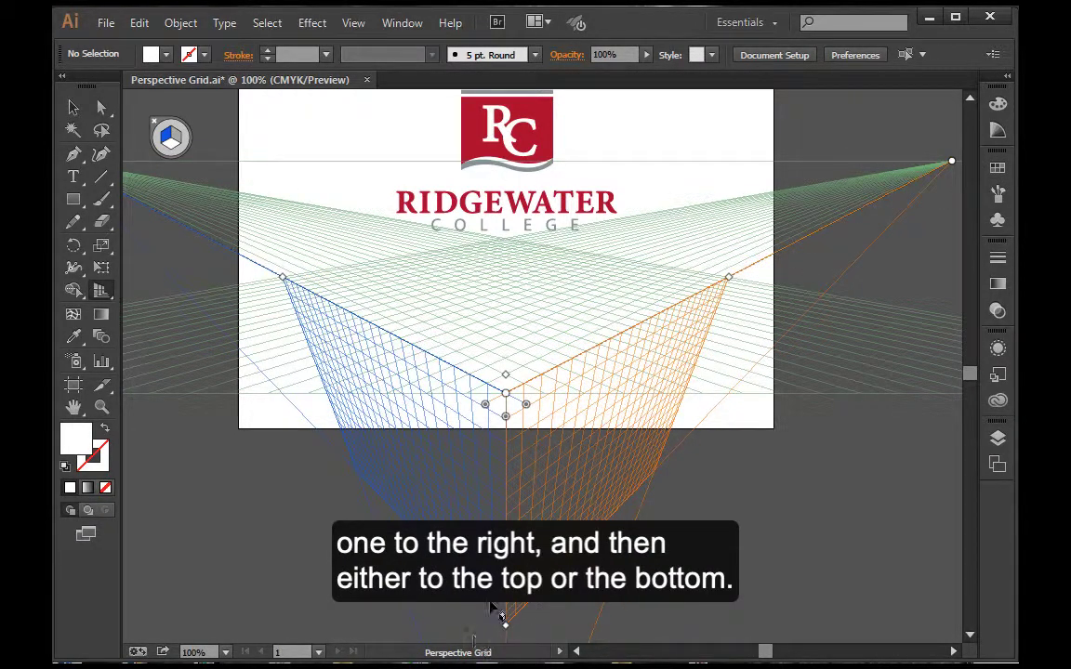
pyautogui.scroll(-6, 567, 494)
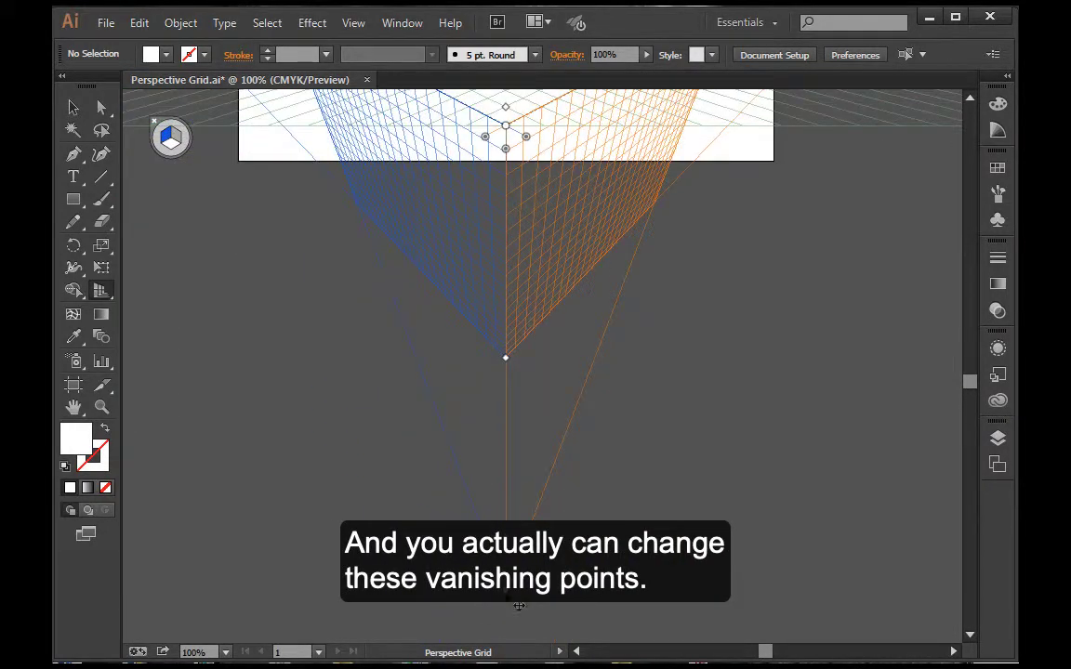
pyautogui.moveTo(519, 606); pyautogui.dragTo(517, 108)
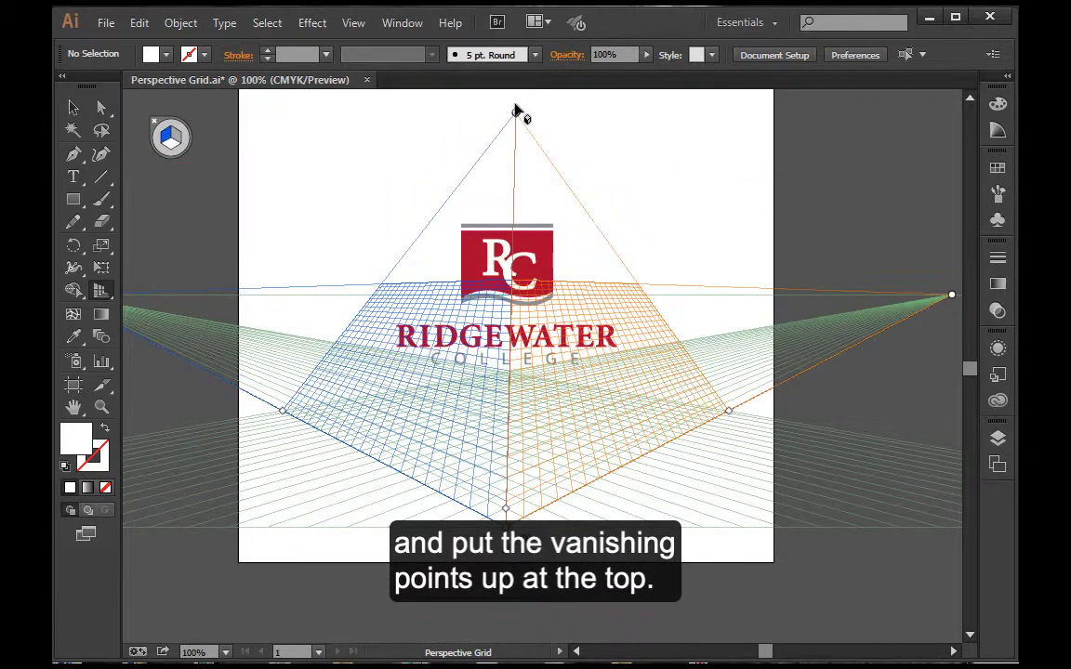
pyautogui.scroll(3, 651, 290)
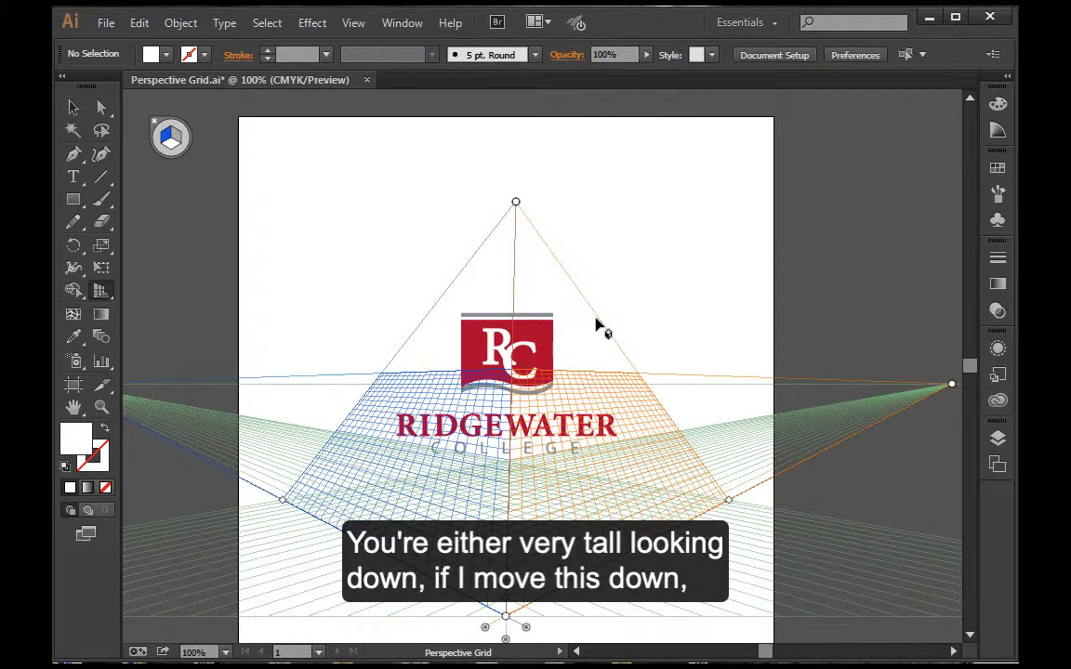
pyautogui.hotkey('shift', 'v')
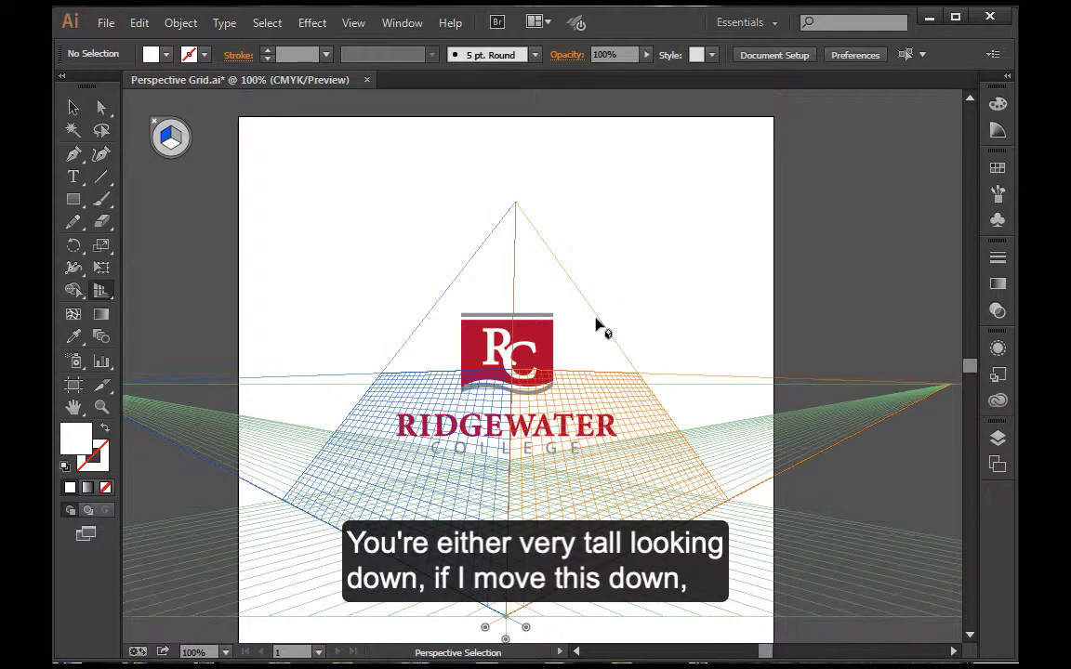
pyautogui.hotkey('shift', 'p')
pyautogui.hotkey('ctrl', 'z')
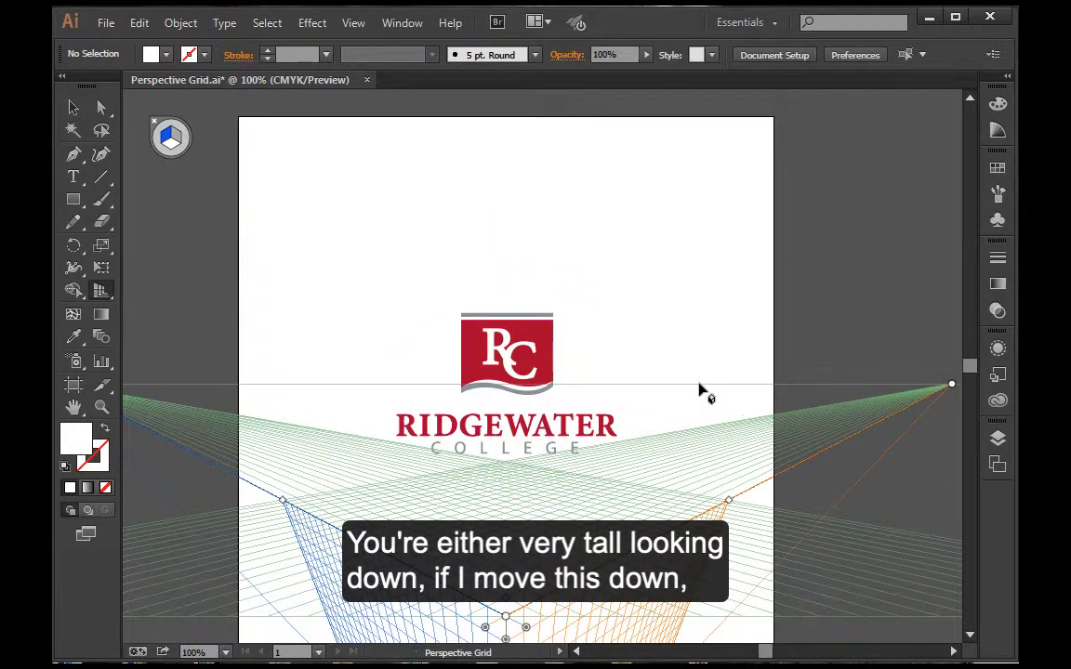
# Change the three-point grid back to the Two Point Perspective normal view preset
pyautogui.scroll(-3, 699, 389)
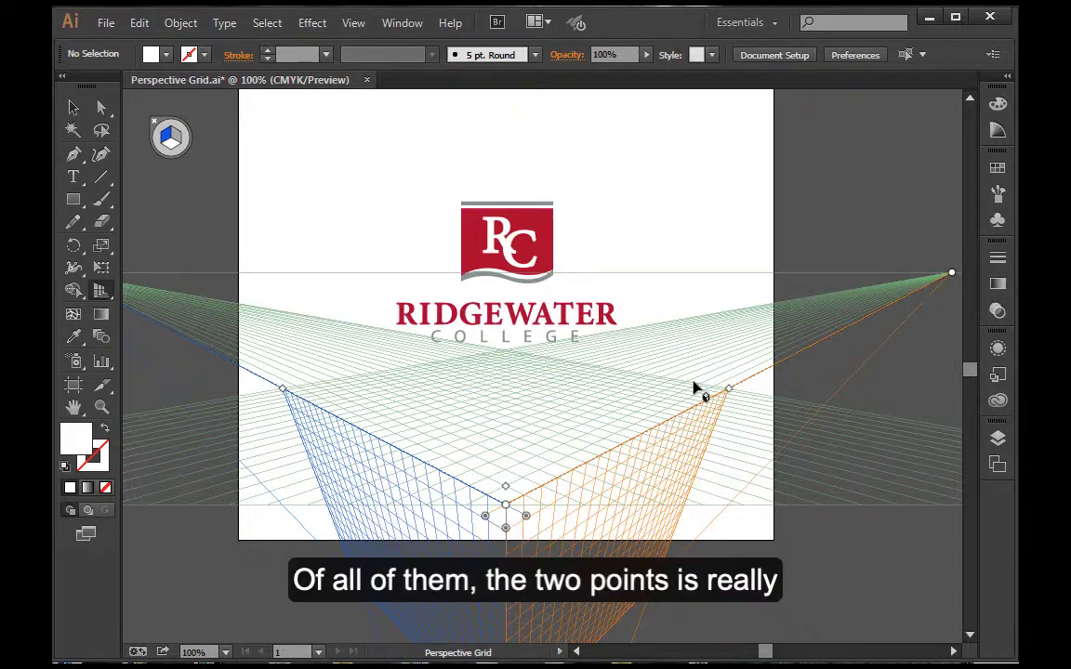
pyautogui.click(354, 22)
pyautogui.moveTo(530, 631)
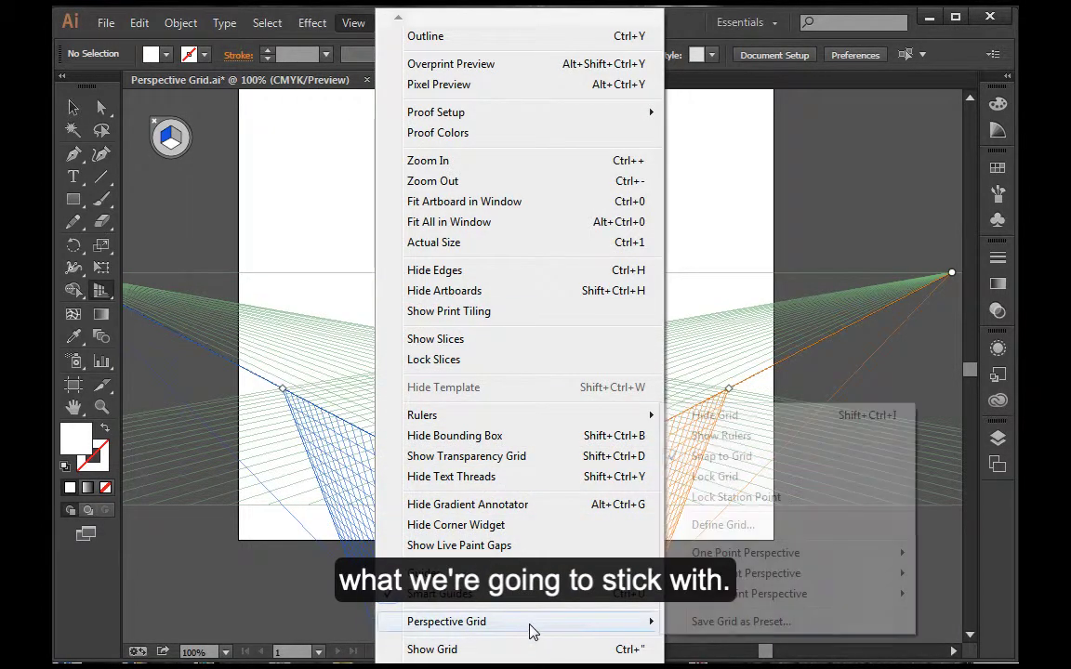
pyautogui.moveTo(898, 576)
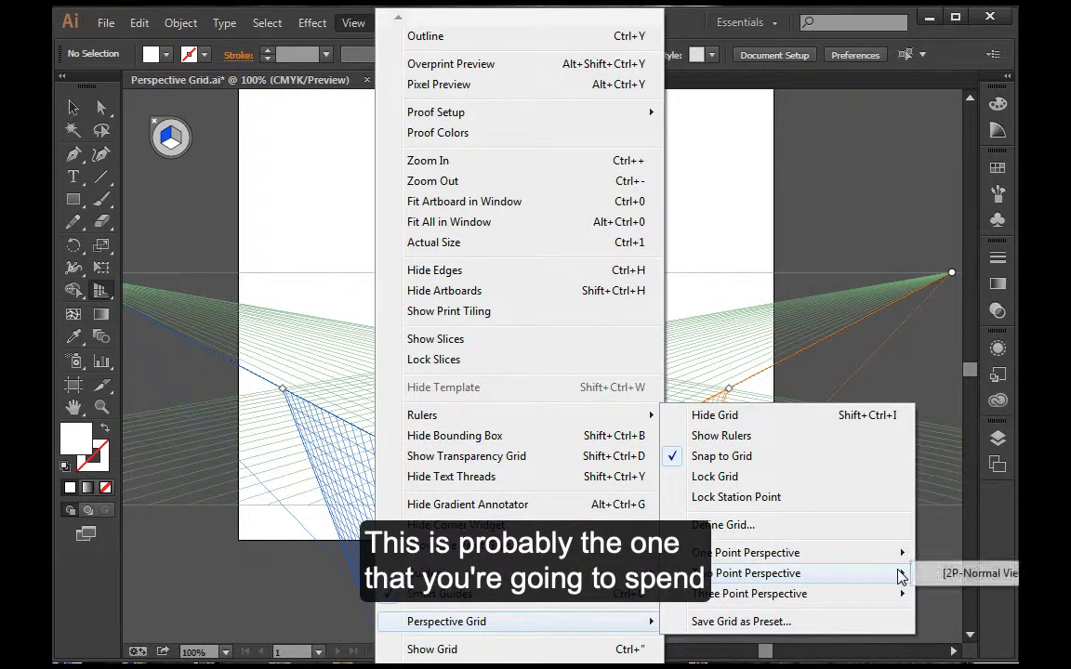
pyautogui.click(946, 575)
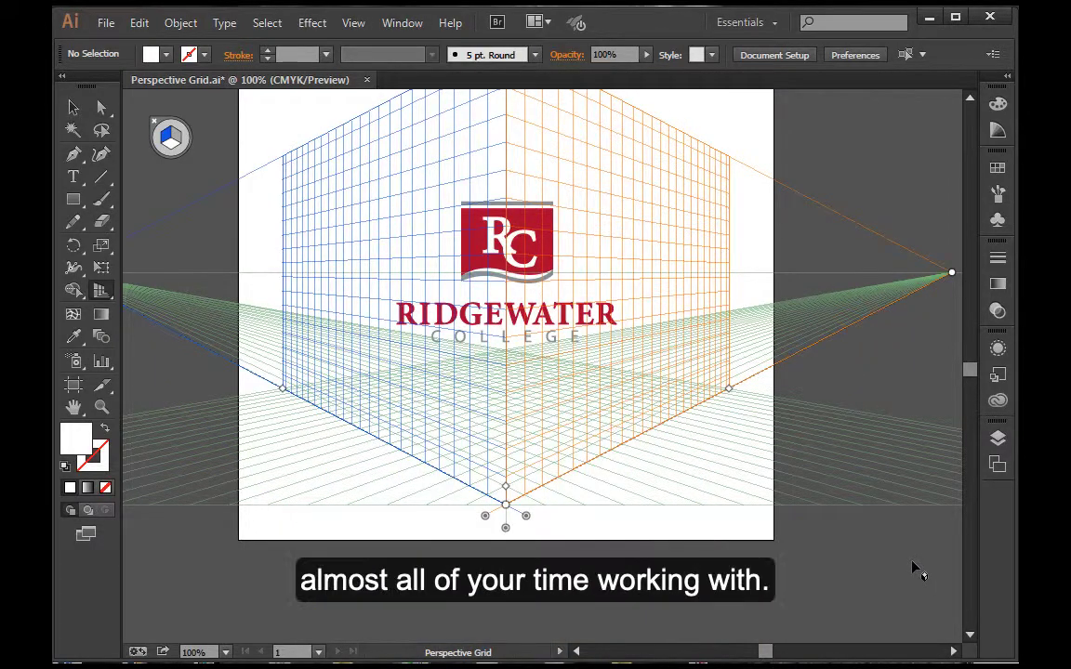
pyautogui.scroll(4, 805, 515)
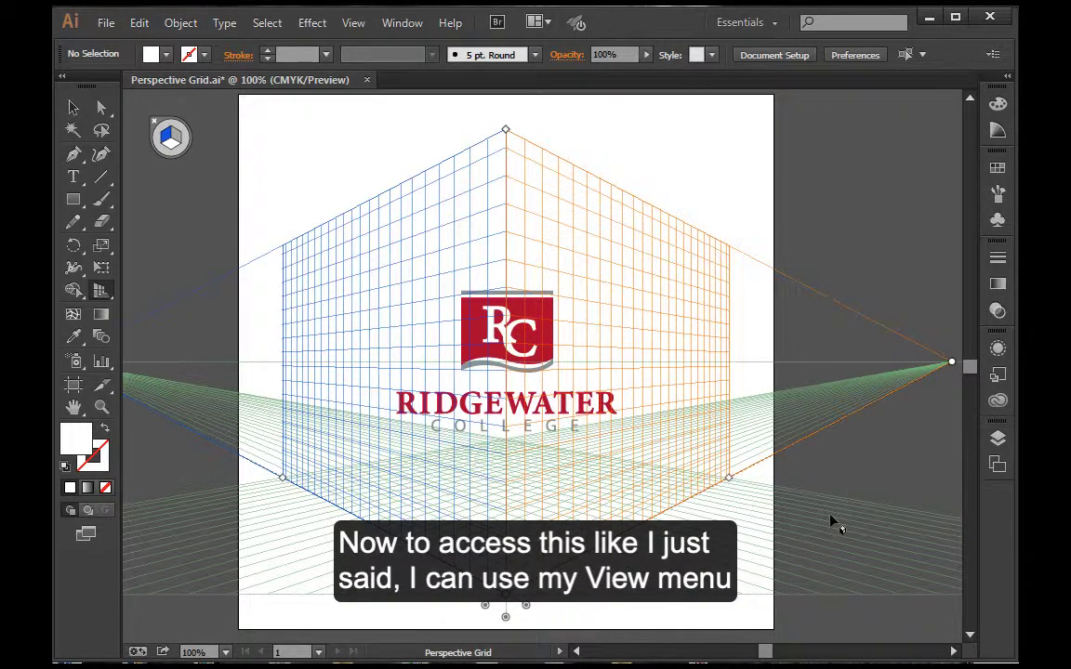
# Hide the perspective grid from the artboard using its plane switching widget
pyautogui.click(354, 25)
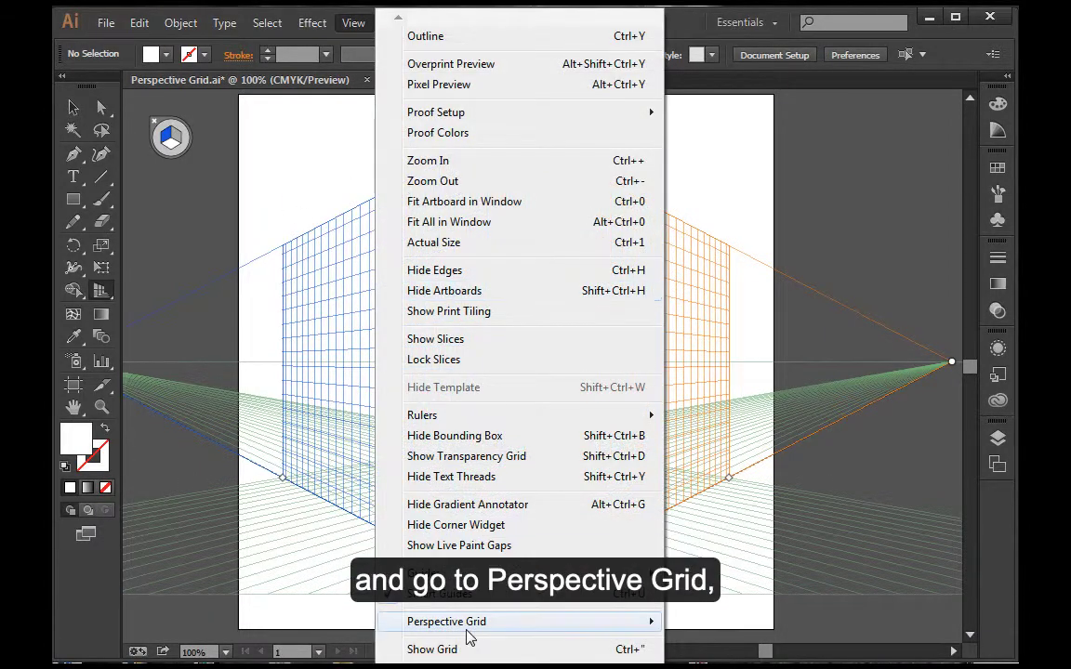
pyautogui.moveTo(446, 621)
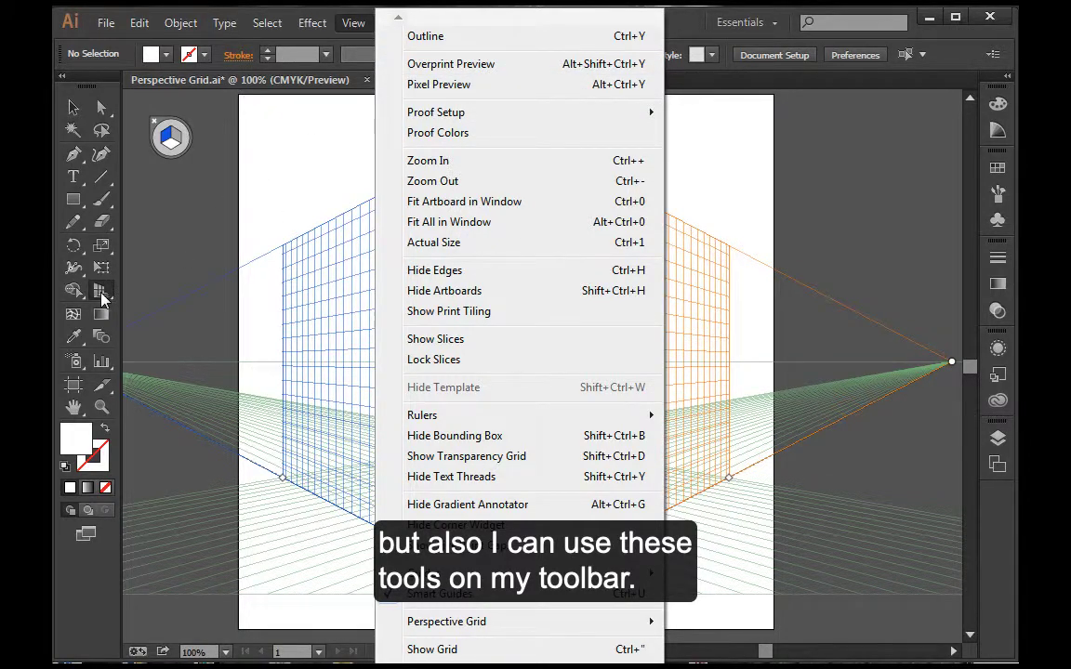
pyautogui.click(102, 296)
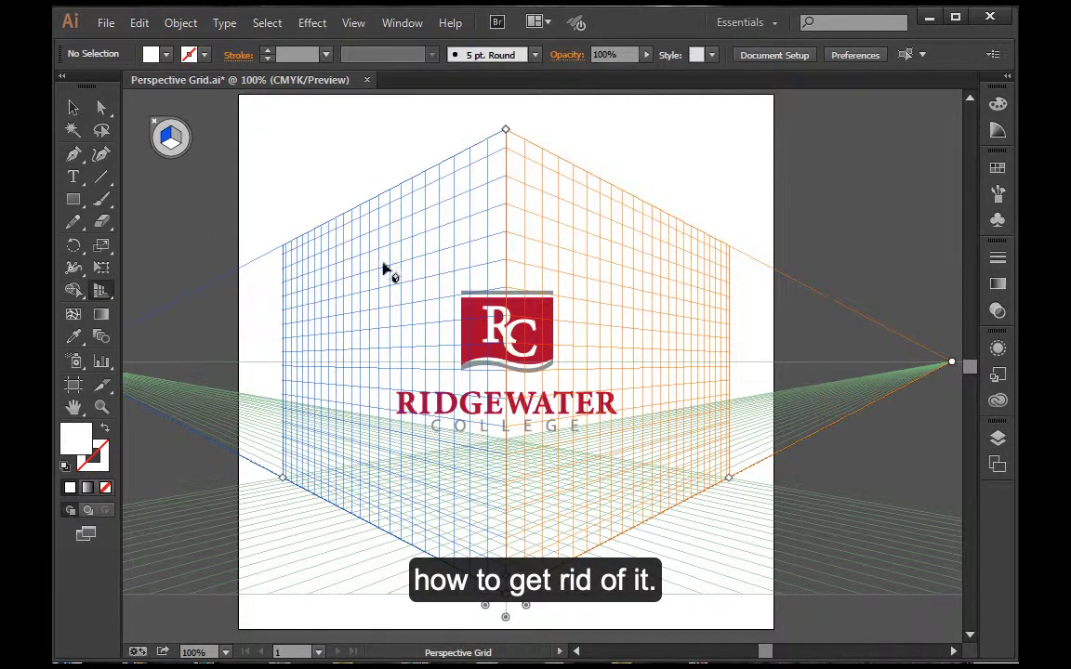
pyautogui.click(158, 125)
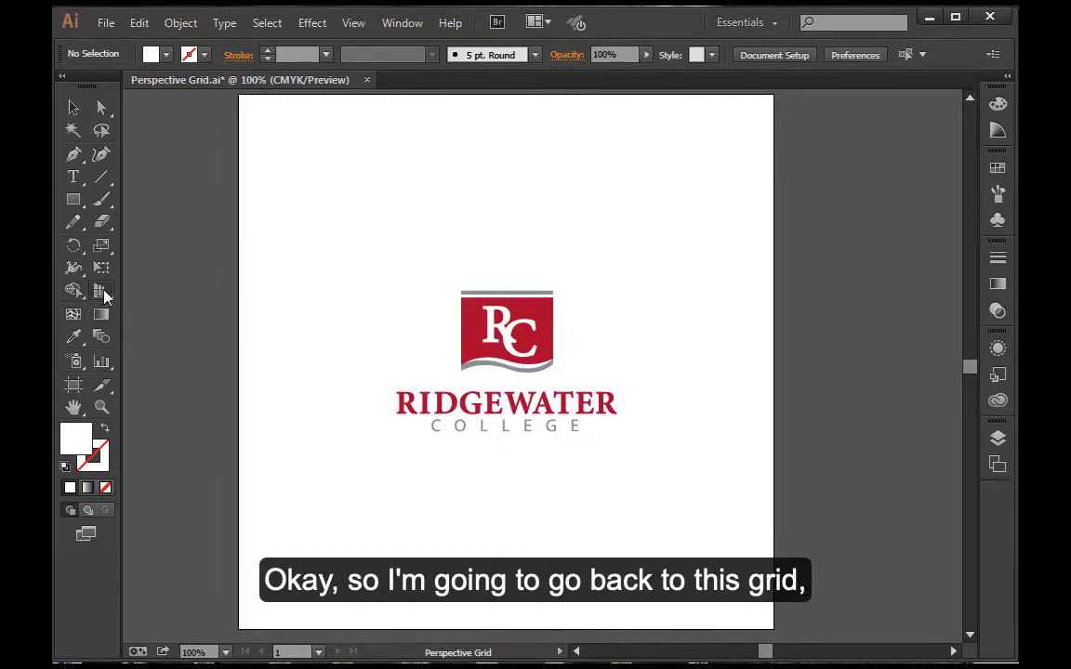
# Show the two-point perspective grid on the artboard again
pyautogui.moveTo(105, 295); pyautogui.dragTo(199, 297)
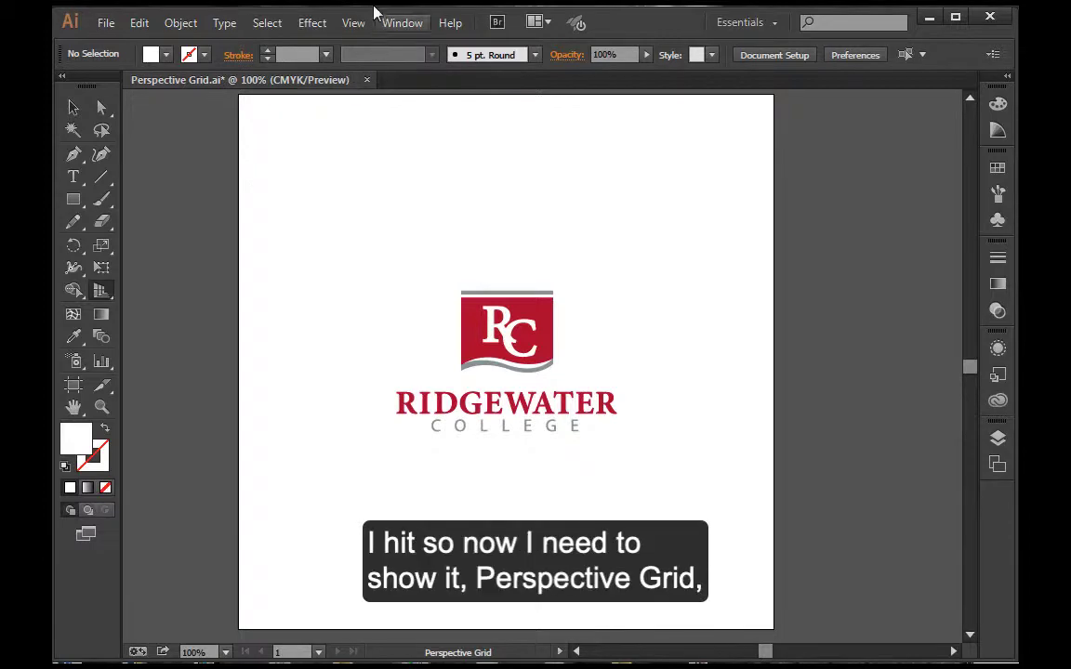
pyautogui.click(353, 23)
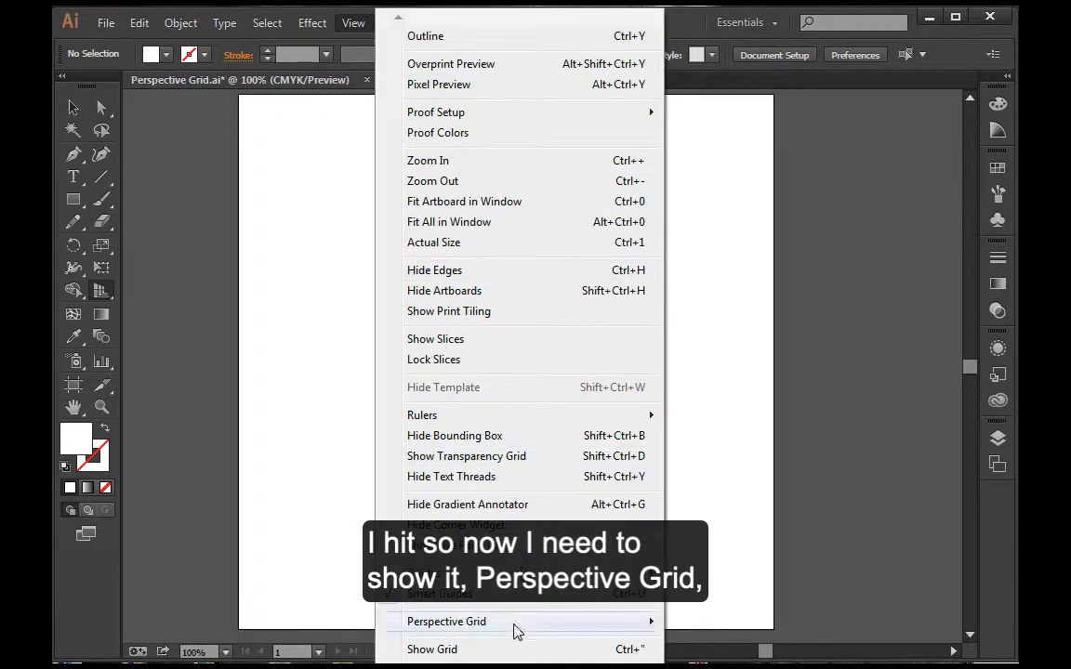
pyautogui.moveTo(514, 622)
pyautogui.click(721, 416)
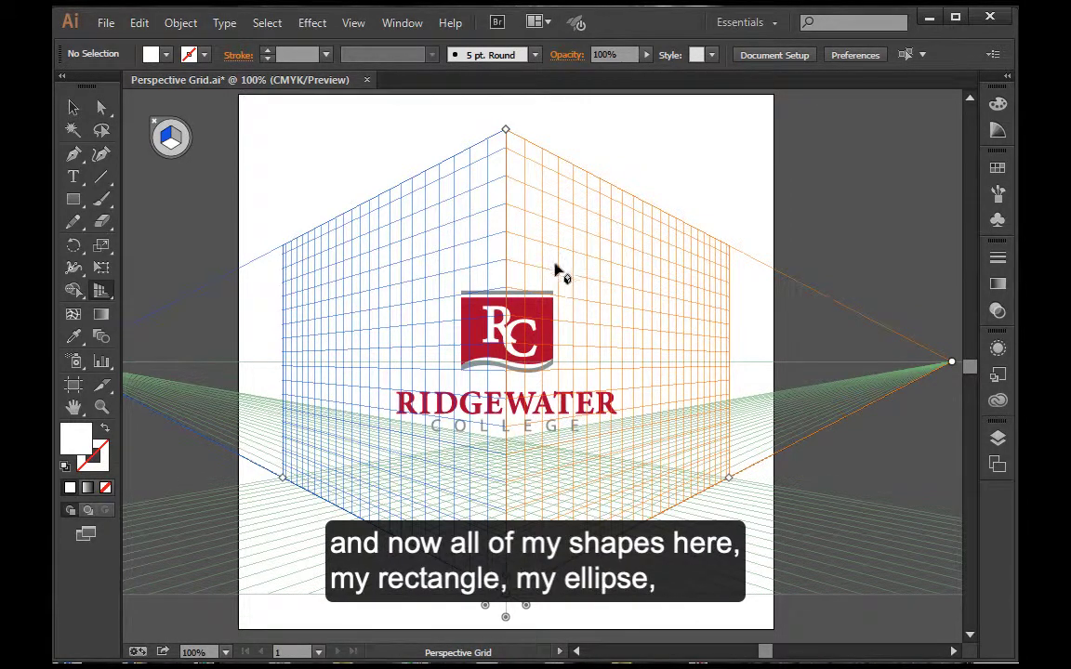
# Choose the Rectangle tool and make the right grid the active perspective plane
pyautogui.click(73, 199)
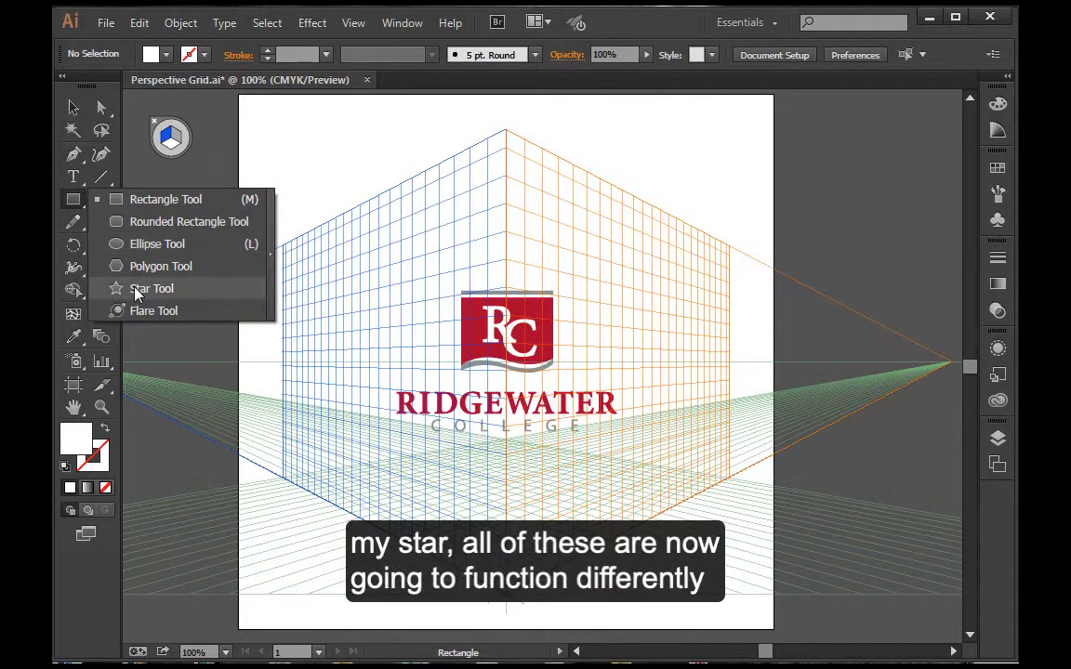
pyautogui.click(152, 201)
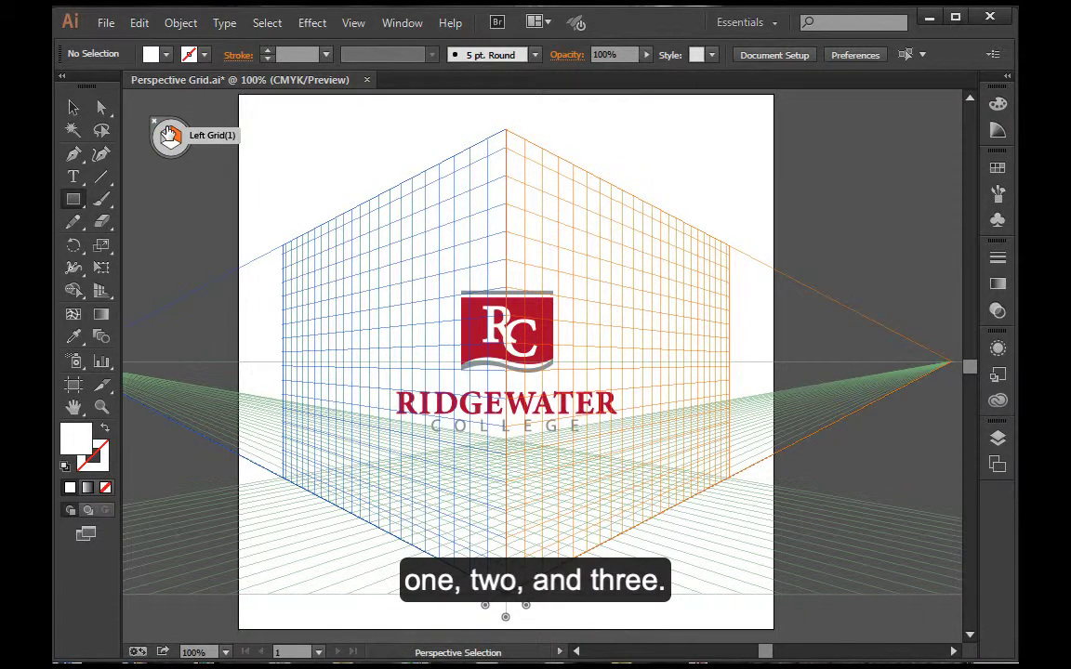
pyautogui.press('1')
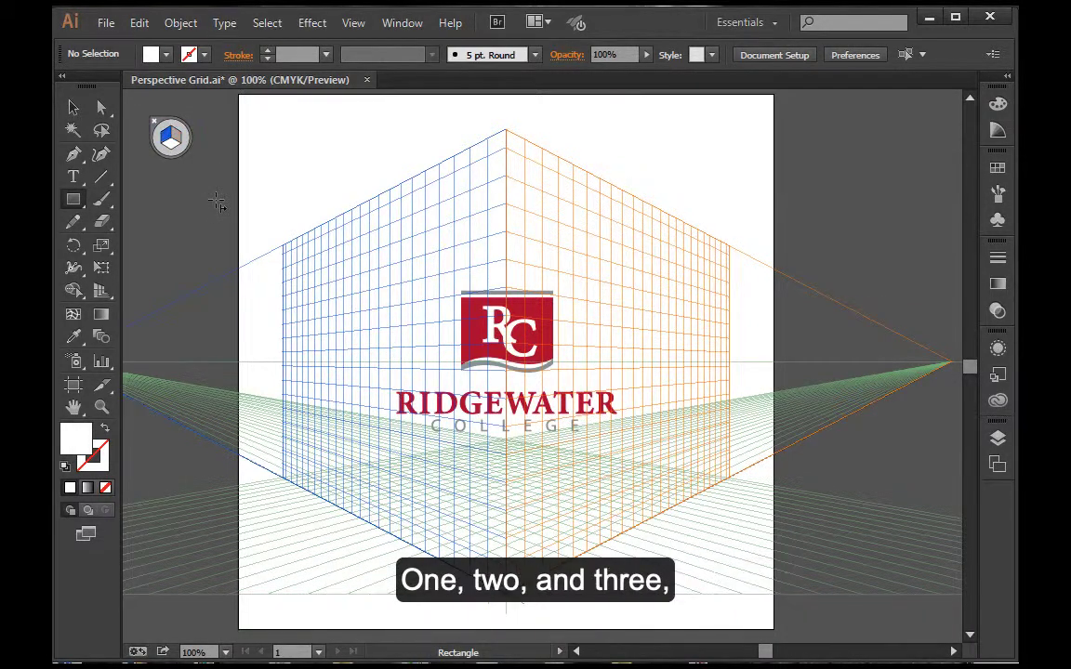
pyautogui.click(173, 152)
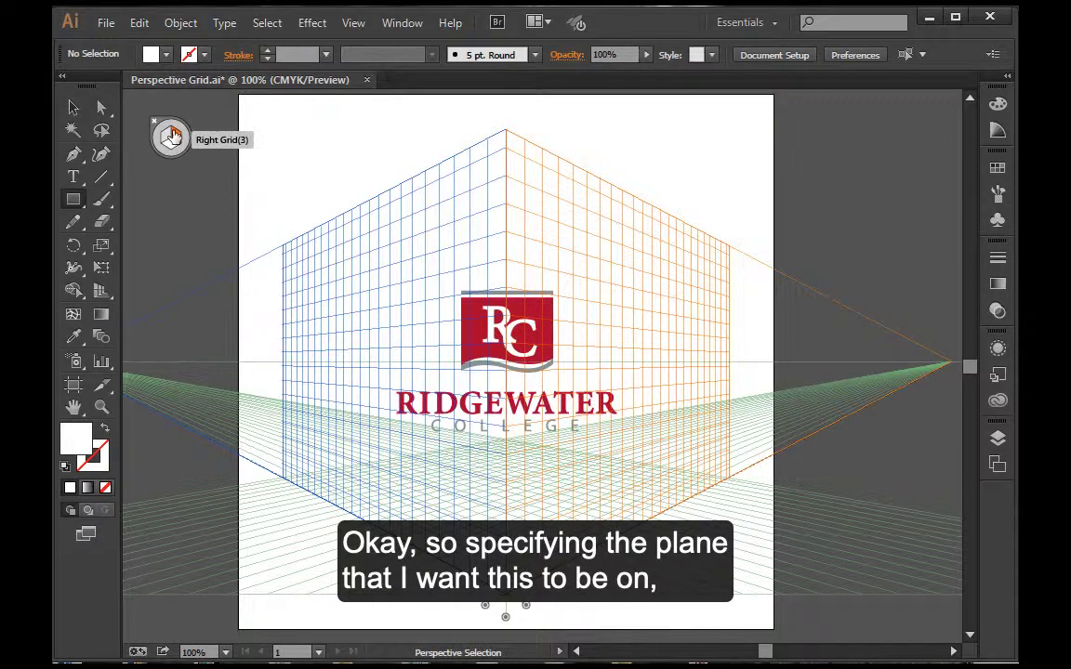
# Hide the logo layer and make Layer 1 the active layer
pyautogui.click(998, 438)
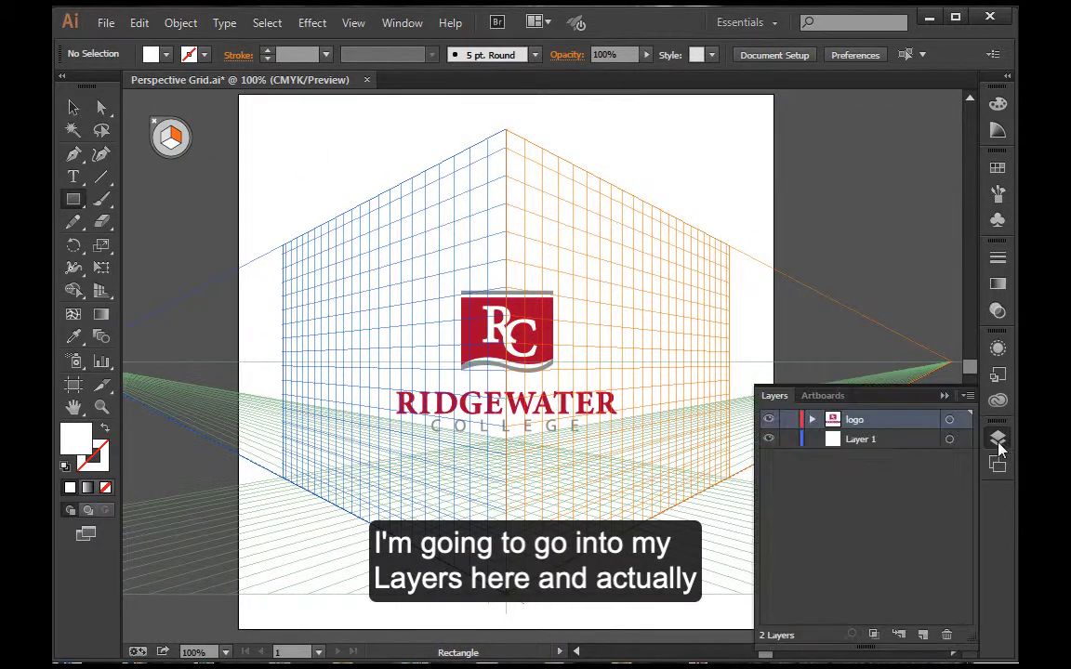
pyautogui.click(770, 420)
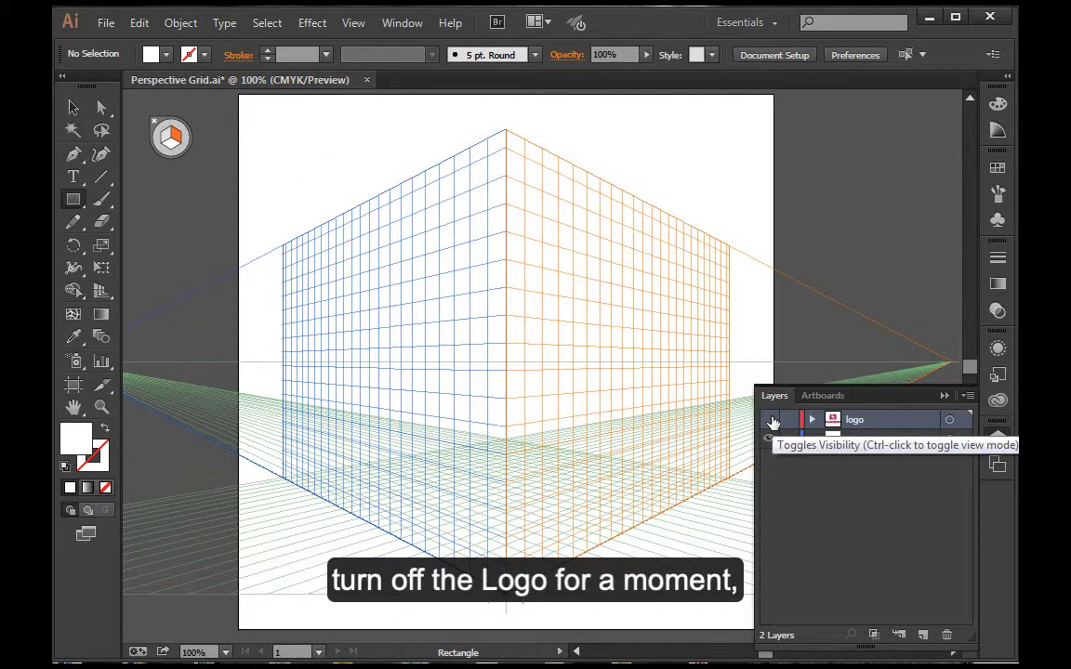
pyautogui.click(863, 442)
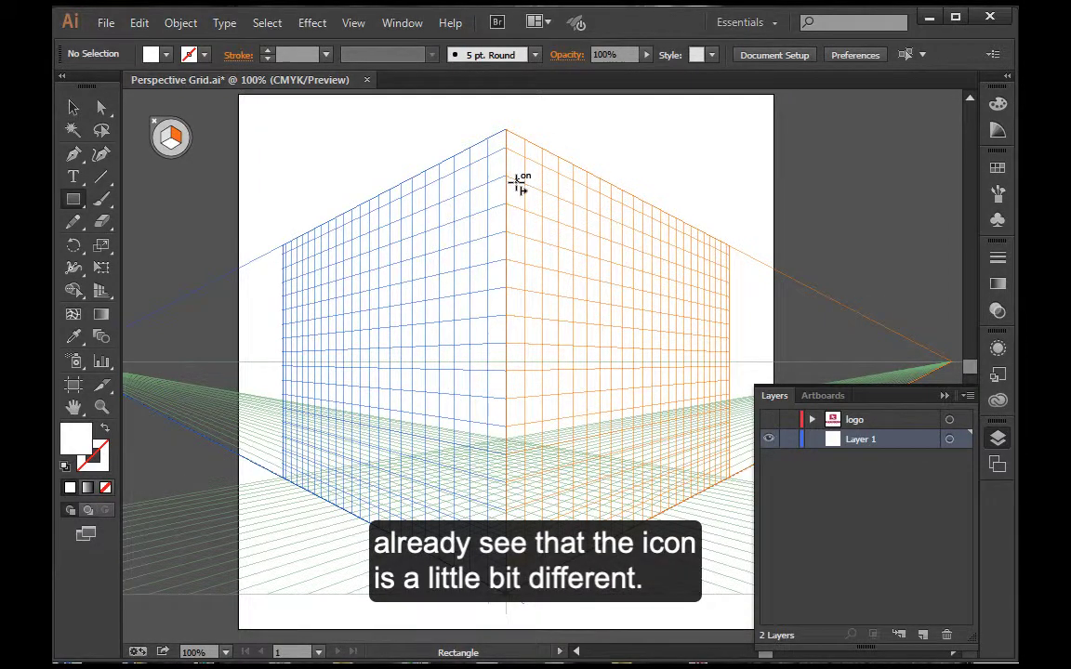
# Draw a tall rectangle on the right perspective plane, filled with the tan swatch C=25 M=25 Y=40 K=0 and without a stroke
pyautogui.moveTo(520, 183); pyautogui.dragTo(616, 381)
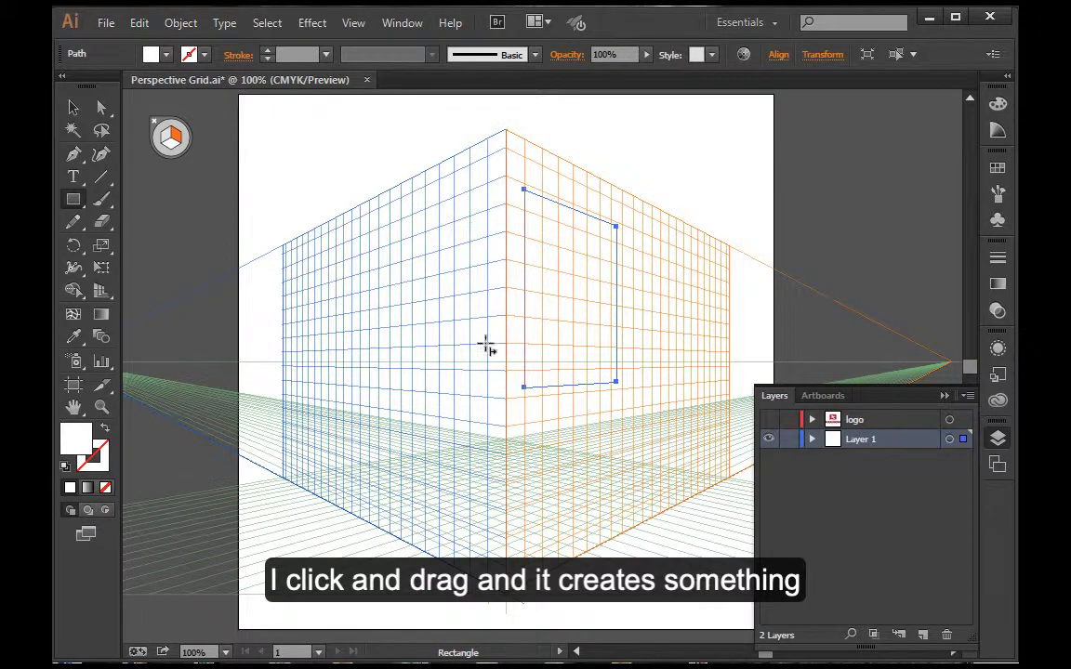
pyautogui.click(64, 467)
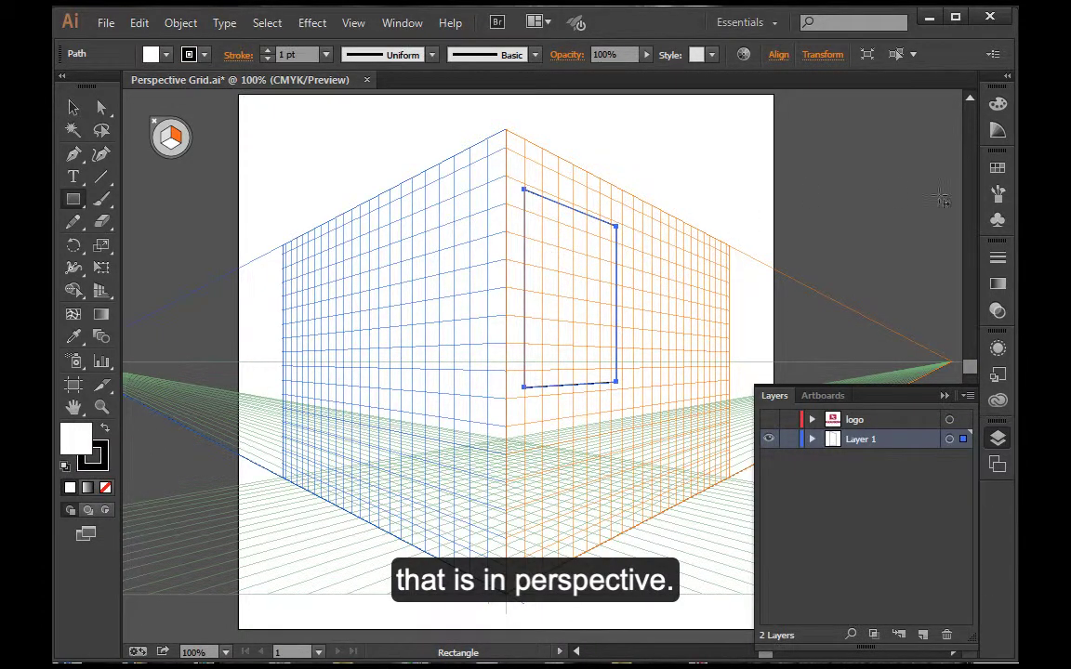
pyautogui.click(999, 170)
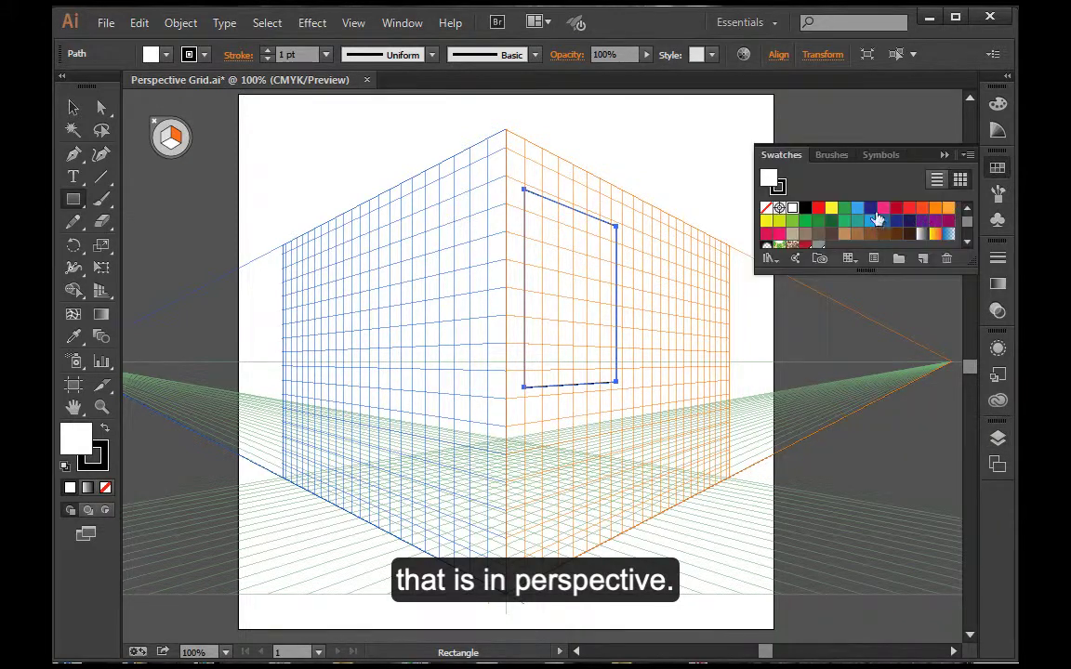
pyautogui.click(791, 238)
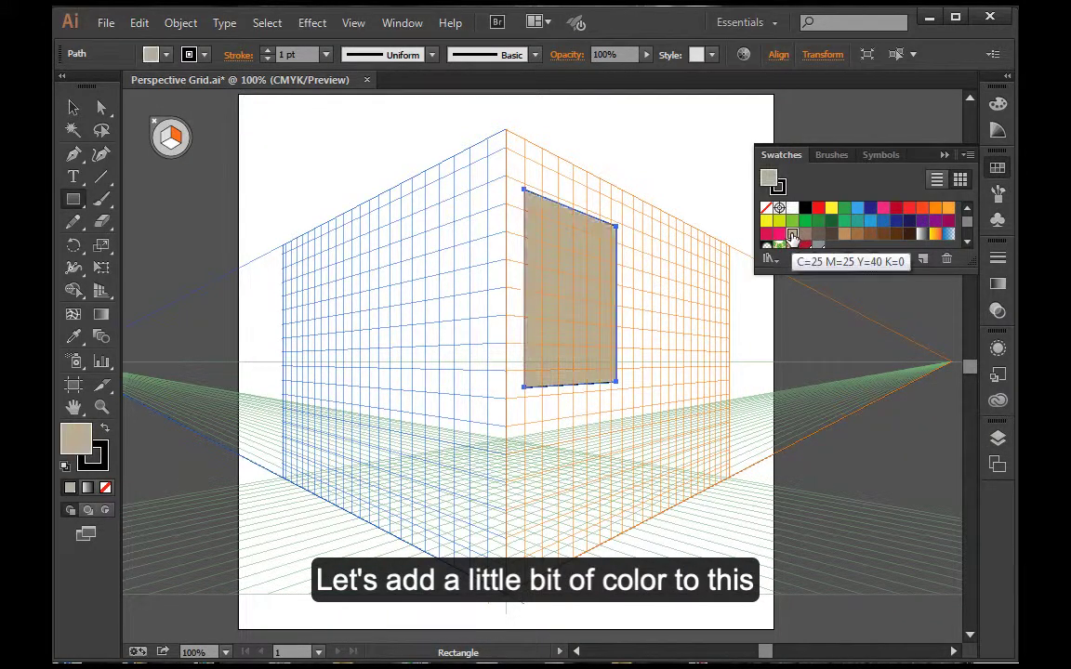
pyautogui.click(92, 454)
pyautogui.click(106, 489)
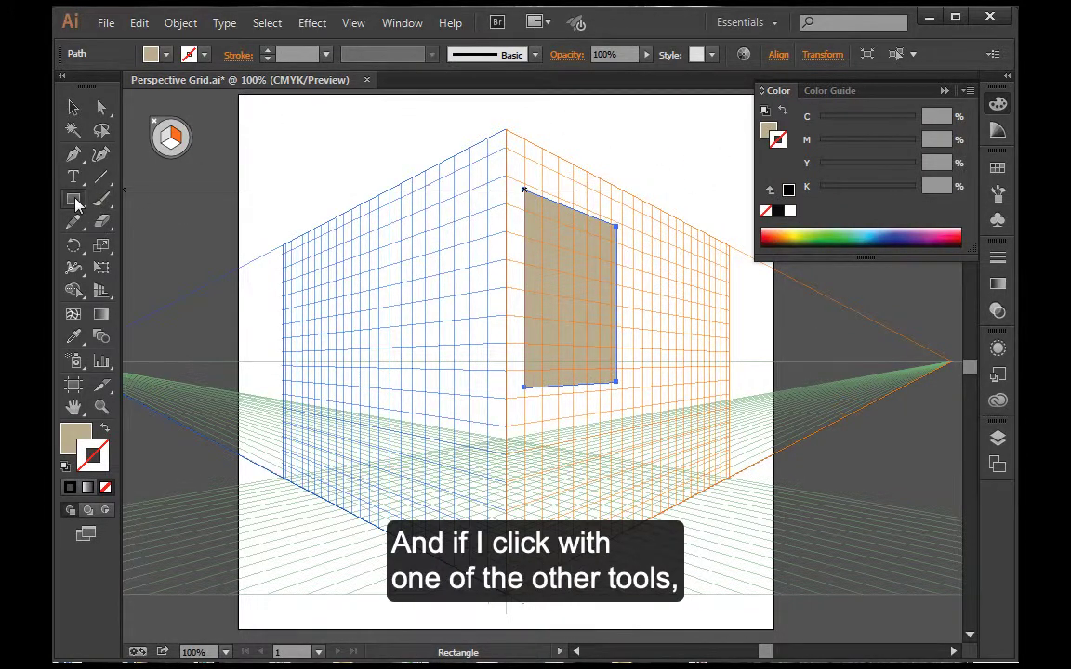
# Draw a large and a small circle over the left grid with the right plane still active
pyautogui.moveTo(73, 199); pyautogui.dragTo(140, 241)
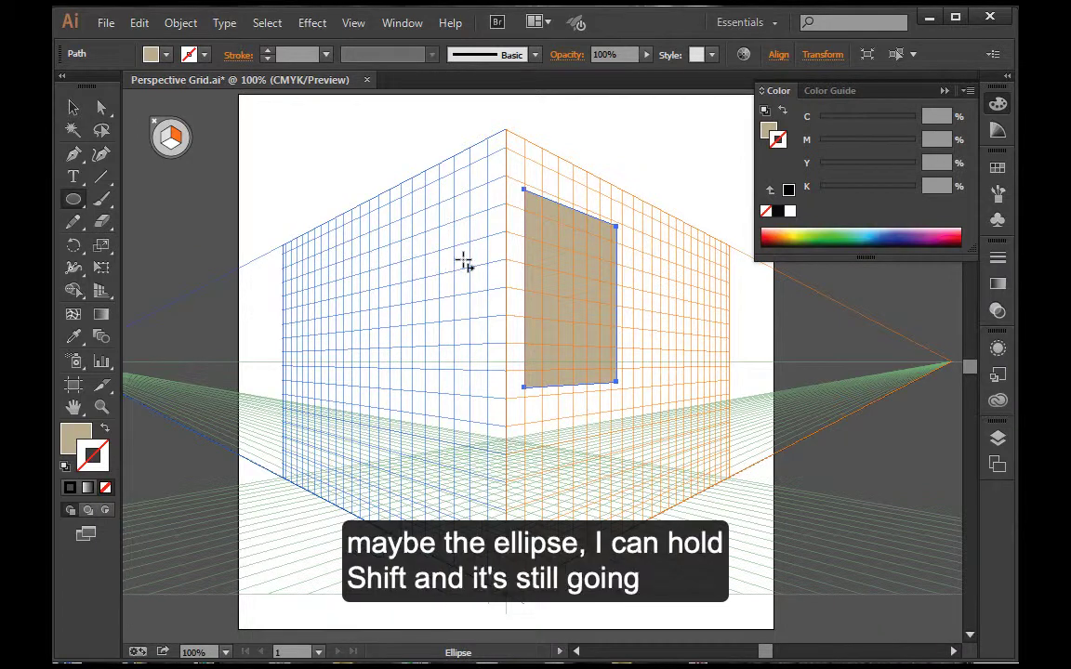
pyautogui.moveTo(465, 260); pyautogui.dragTo(376, 361)
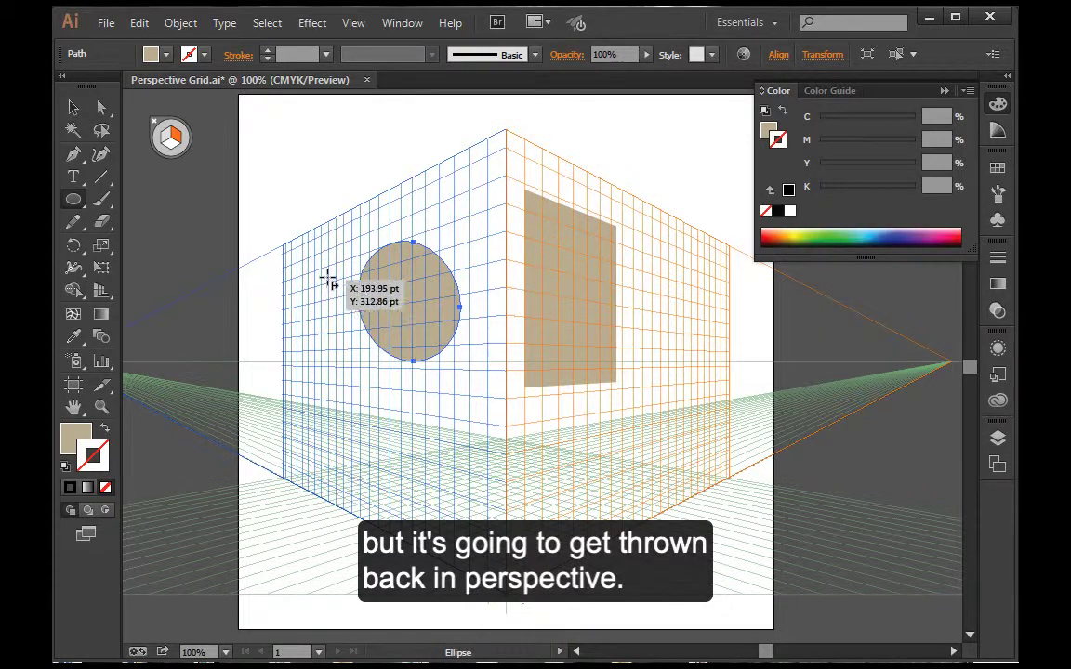
pyautogui.moveTo(332, 281); pyautogui.dragTo(298, 342)
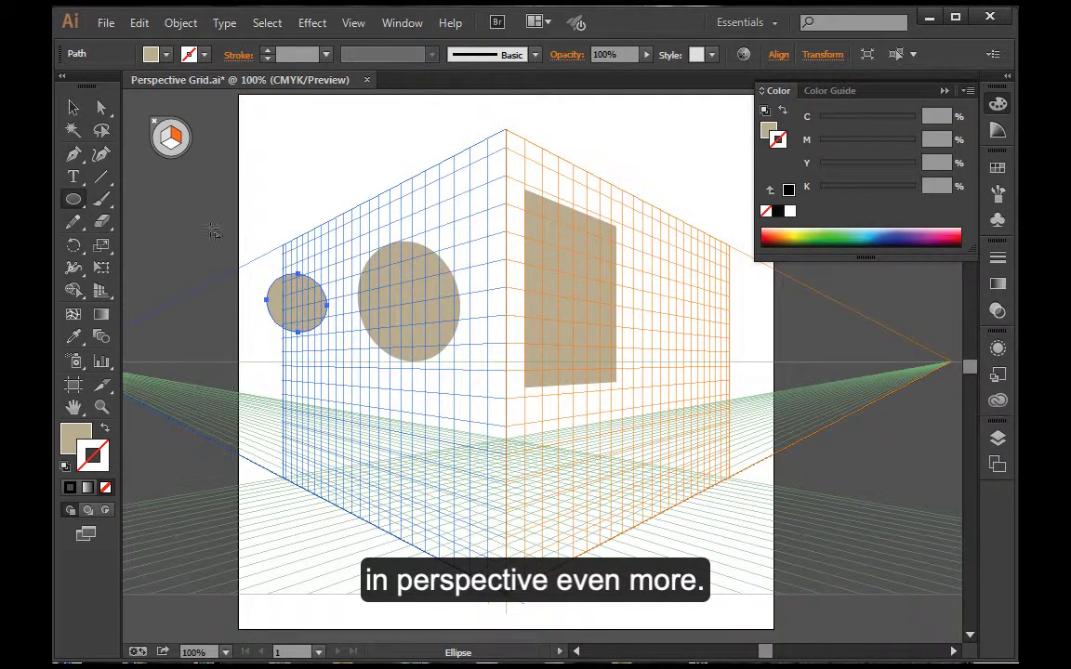
# Activate the left grid plane and draw an ellipse on it below the large circle
pyautogui.hotkey('shift', 'v')
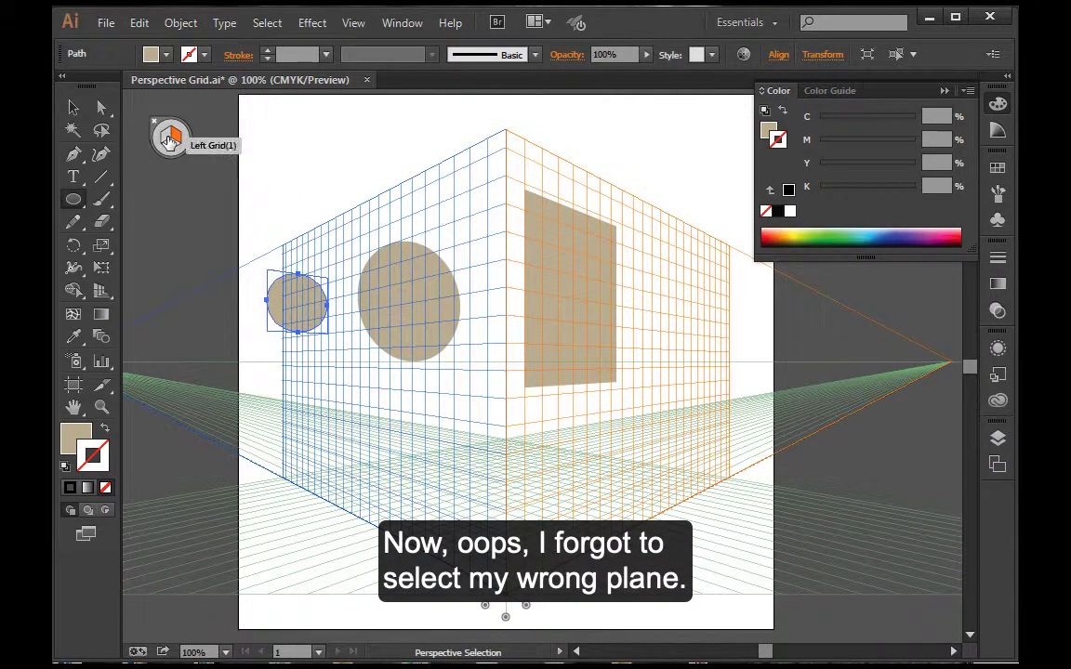
pyautogui.click(163, 137)
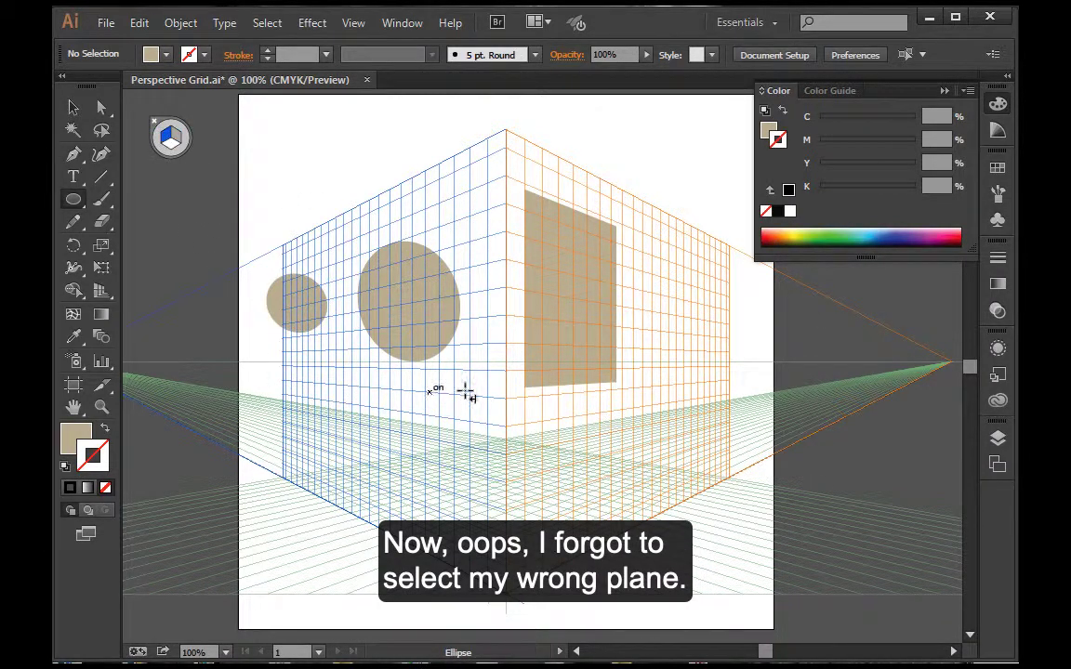
pyautogui.moveTo(454, 389); pyautogui.dragTo(390, 467)
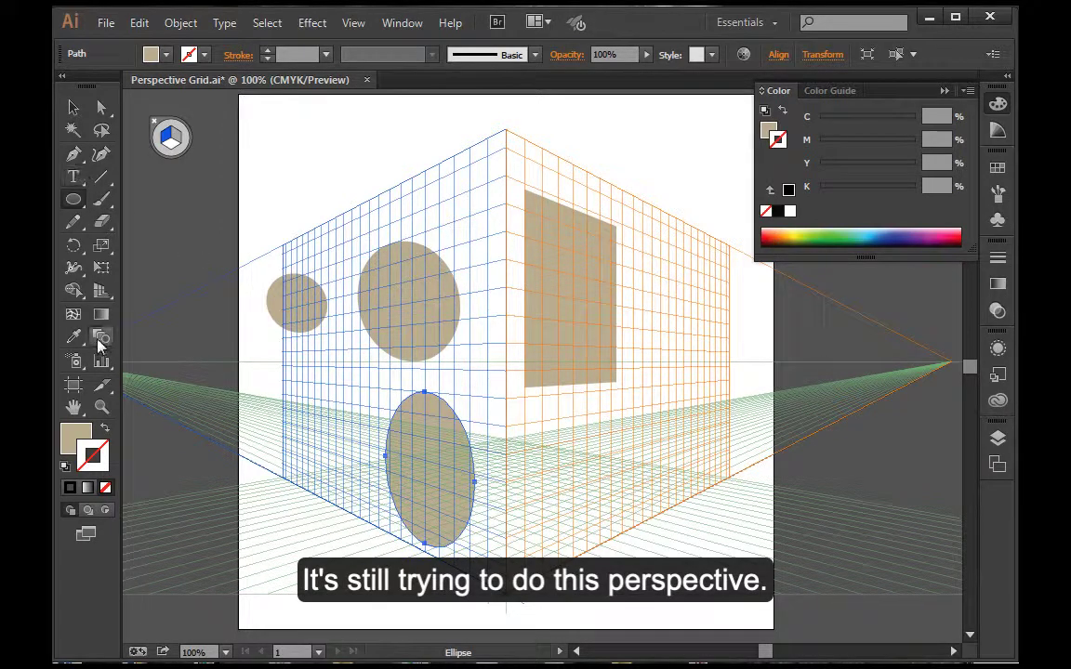
# Delete the two circles drawn on the wrong plane, using the Perspective Selection tool
pyautogui.click(104, 293)
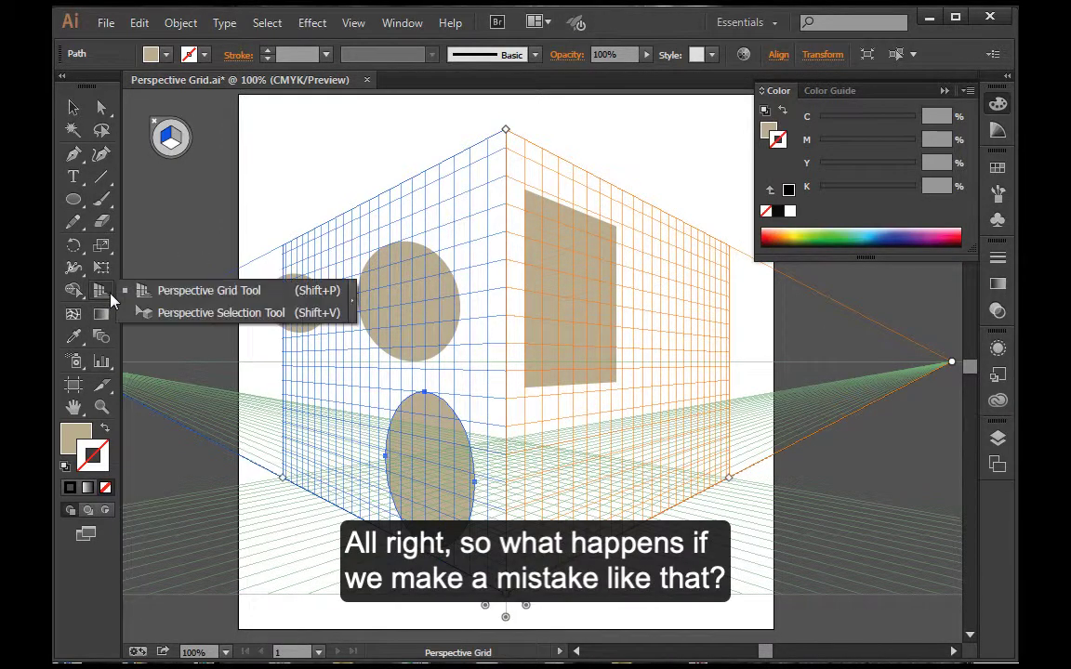
pyautogui.click(183, 318)
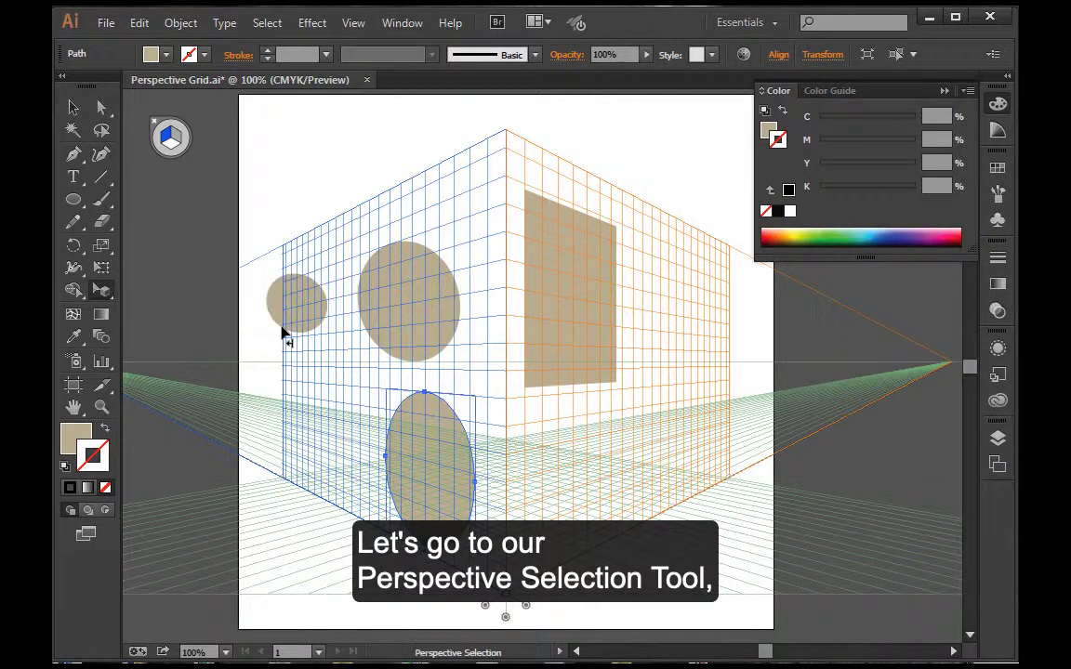
pyautogui.click(420, 318)
pyautogui.press('Delete')
pyautogui.click(296, 320)
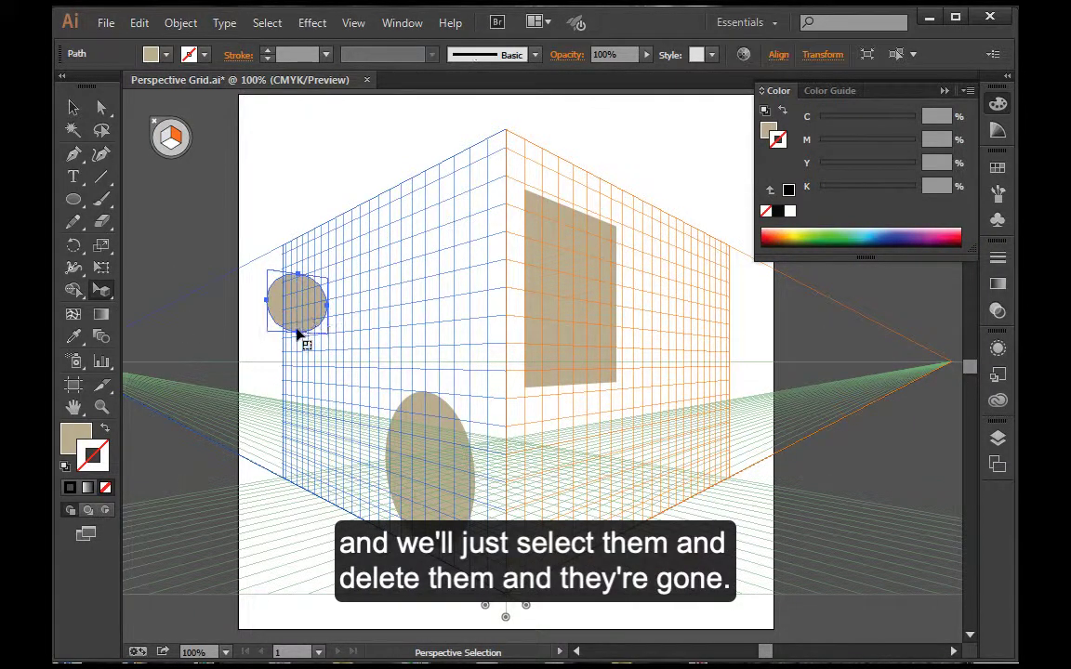
pyautogui.press('Delete')
# Move the remaining ellipse up the left plane and duplicate it into a row of five receding toward the left vanishing point
pyautogui.moveTo(437, 486); pyautogui.dragTo(439, 412)
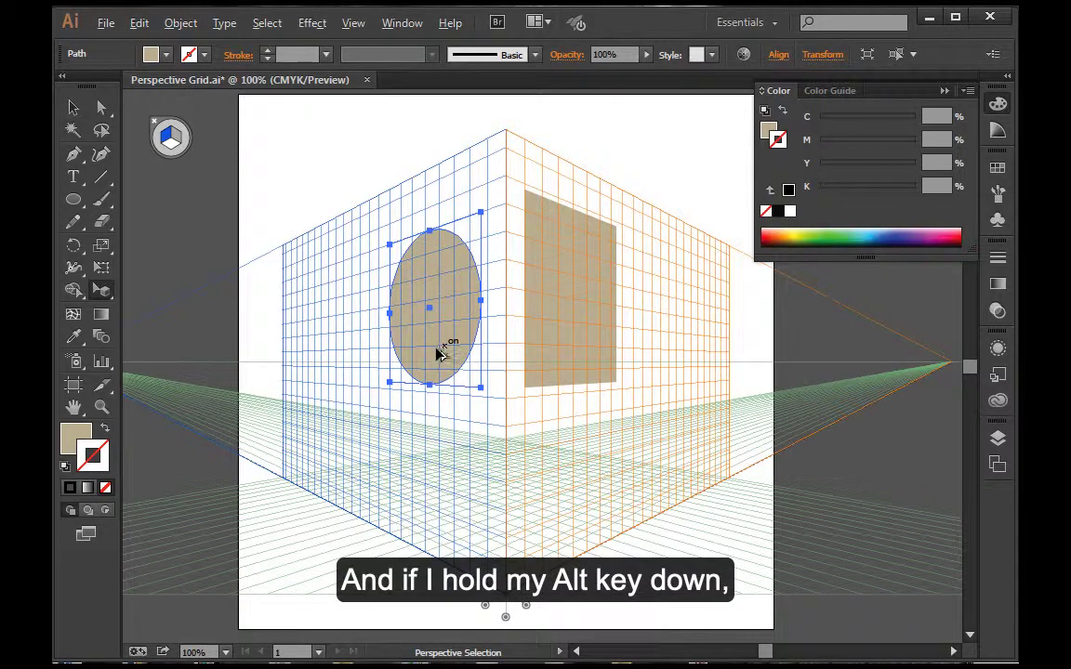
pyautogui.moveTo(437, 348); pyautogui.dragTo(224, 372)
pyautogui.click(279, 409)
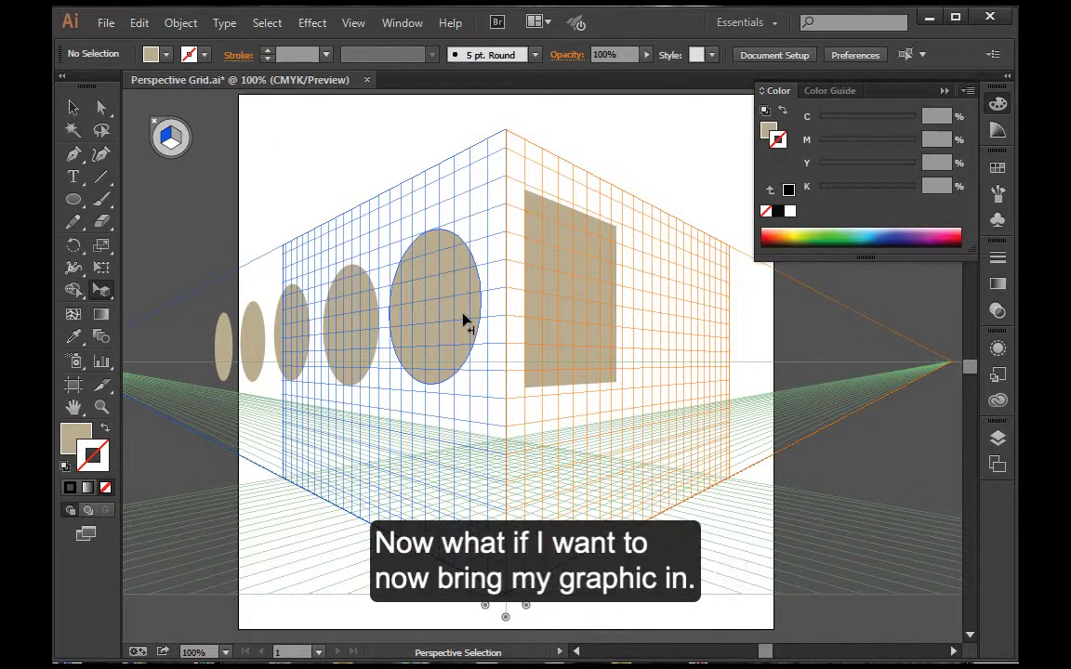
pyautogui.click(504, 296)
# Show the logo layer, make it active and select all of its artwork
pyautogui.click(997, 438)
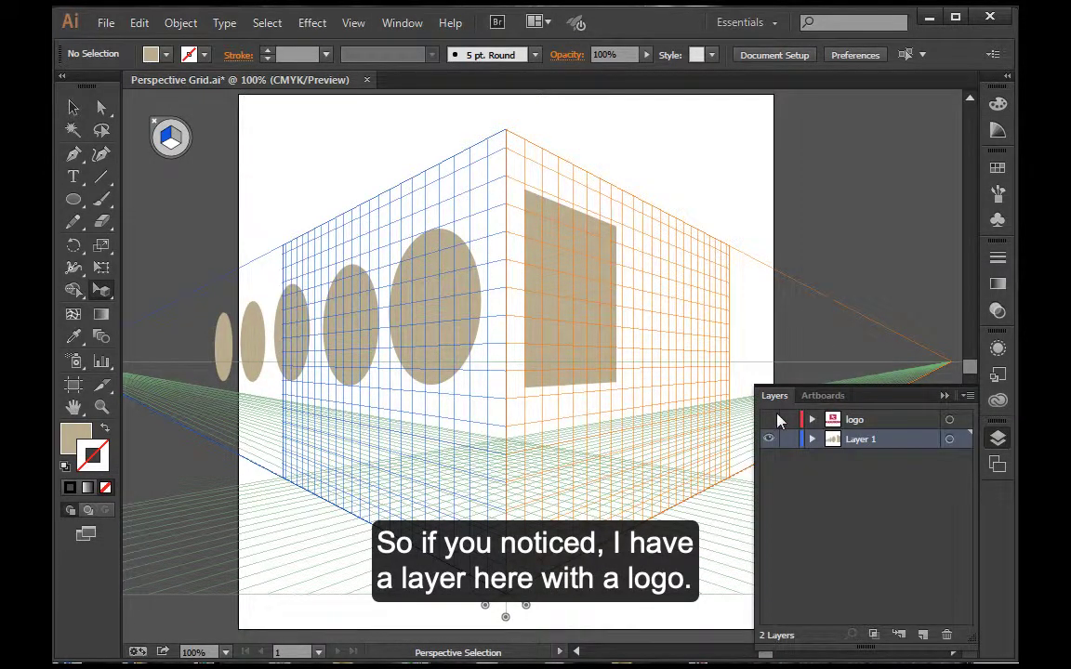
pyautogui.click(769, 419)
pyautogui.click(860, 421)
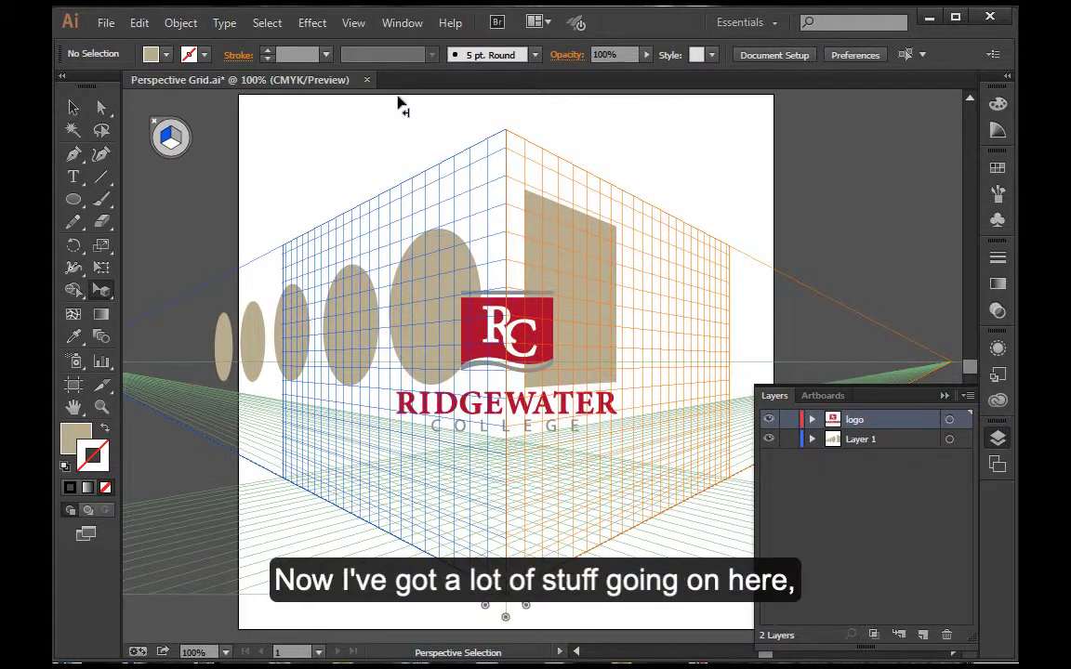
pyautogui.click(949, 421)
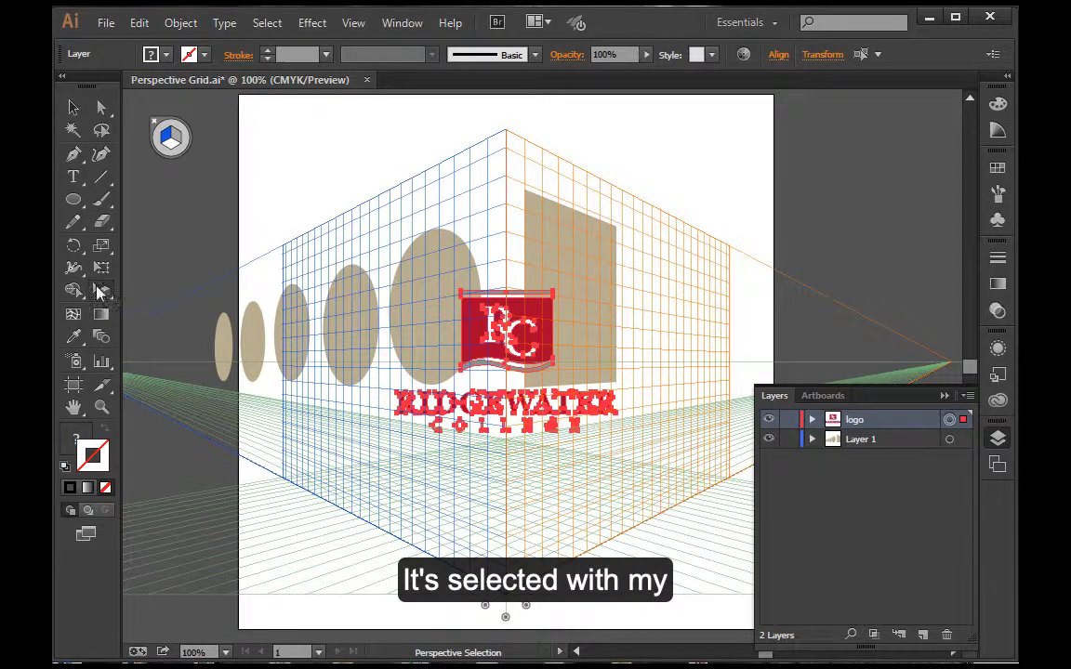
# Place the selected logo in perspective on the right grid plane, over the tan rectangle, with the Perspective Selection tool
pyautogui.moveTo(100, 292); pyautogui.dragTo(175, 317)
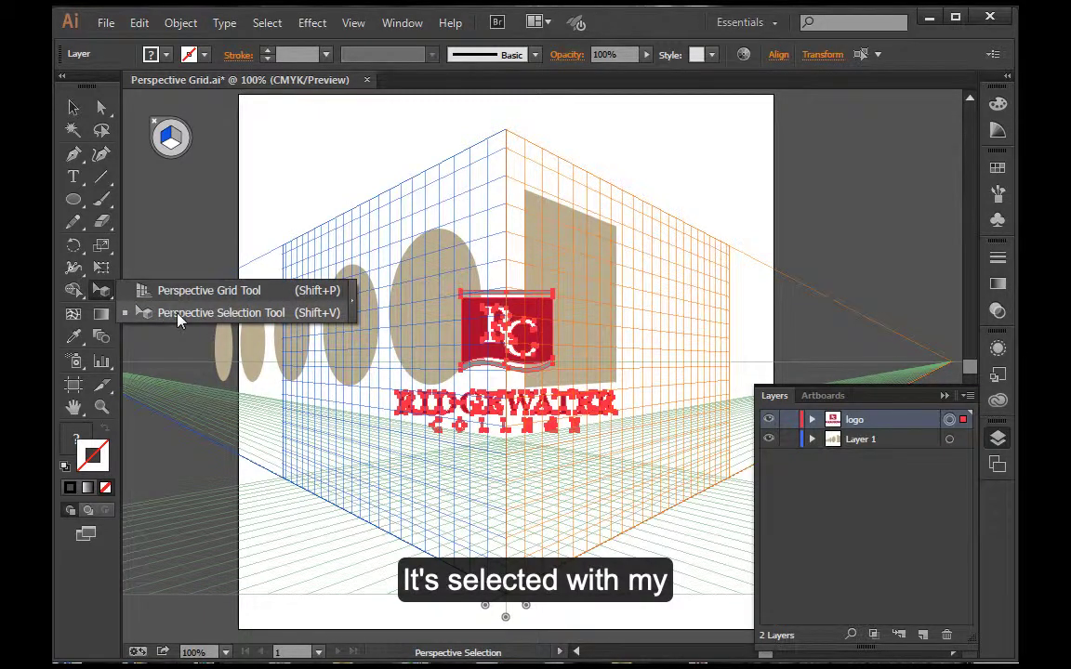
pyautogui.moveTo(177, 313); pyautogui.dragTo(176, 313)
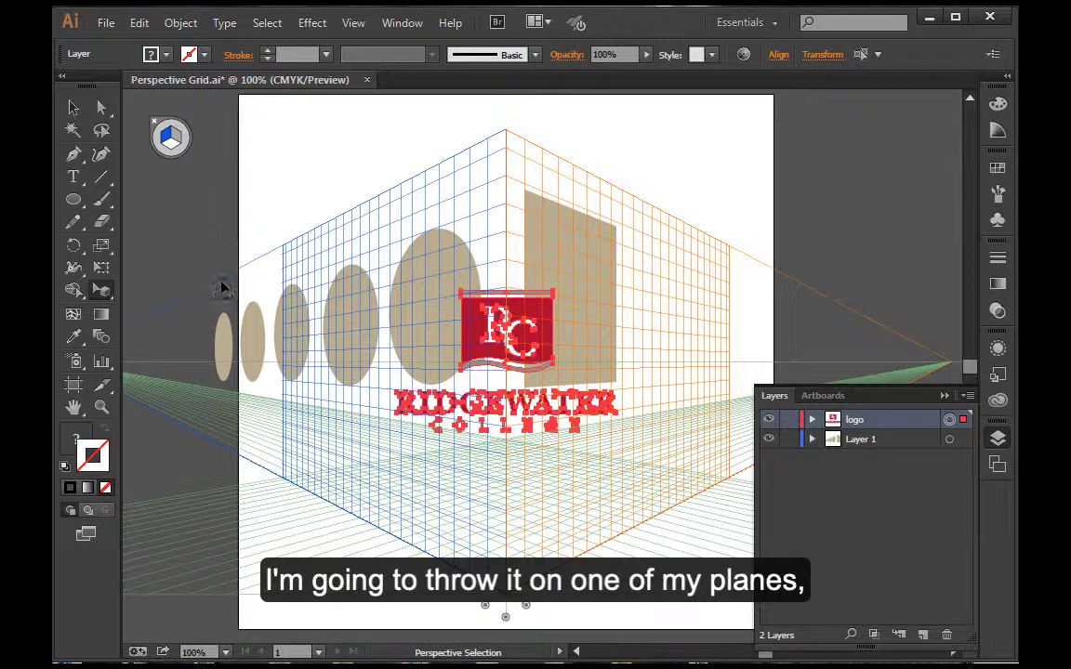
pyautogui.click(172, 137)
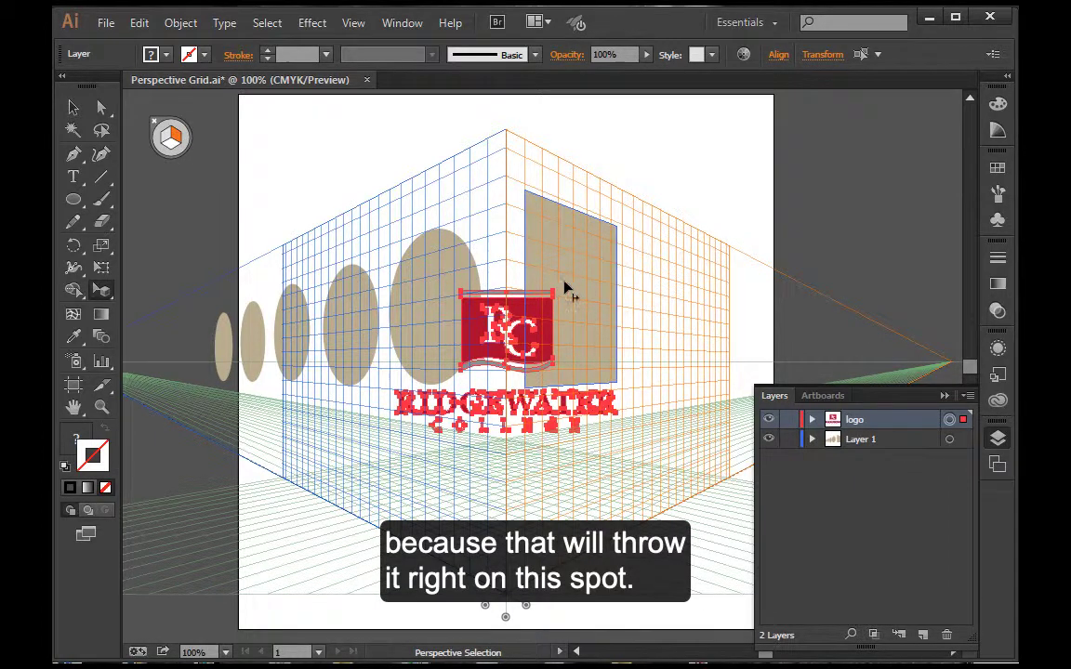
pyautogui.moveTo(437, 302); pyautogui.dragTo(566, 273)
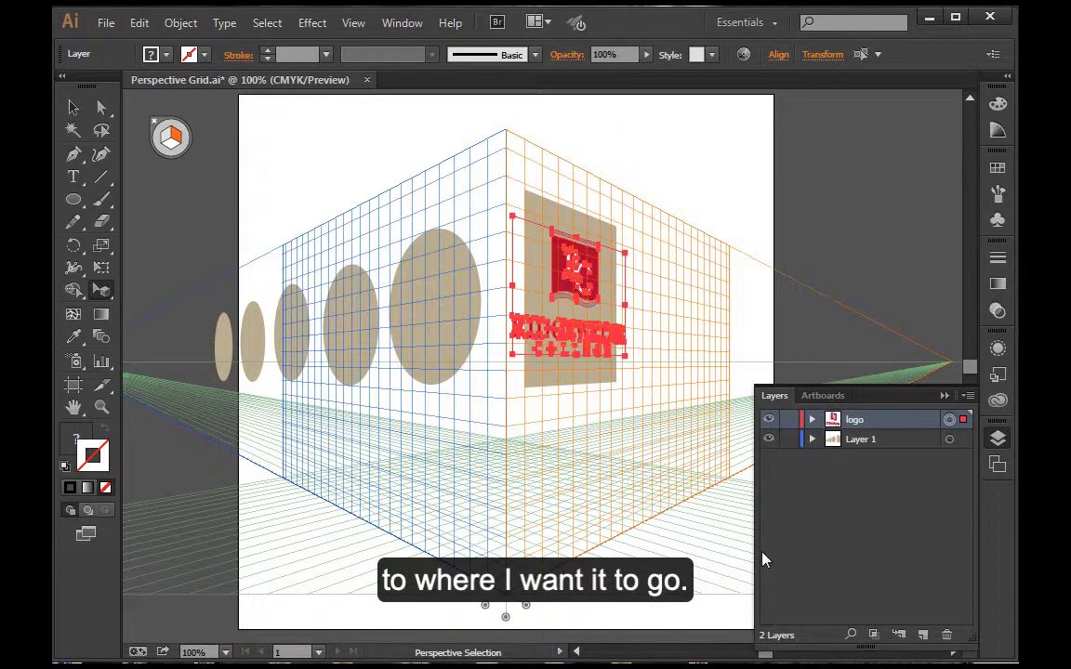
# Enlarge the tan rectangle on the right grid plane and snap its left edge to the grid's central corner
pyautogui.click(612, 239)
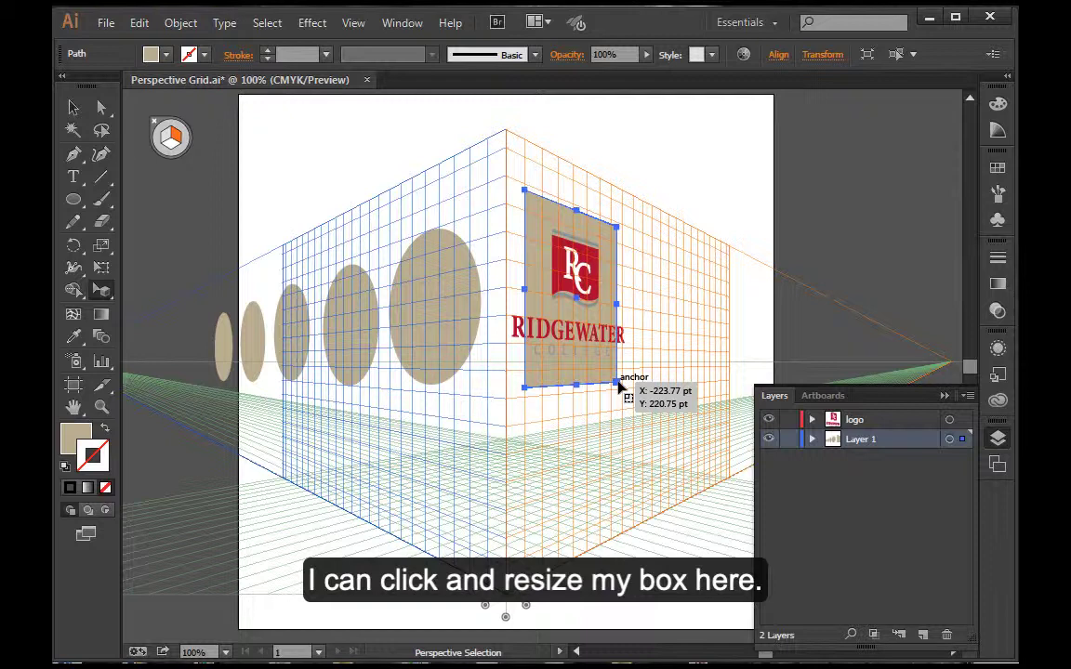
pyautogui.moveTo(617, 383); pyautogui.dragTo(660, 420)
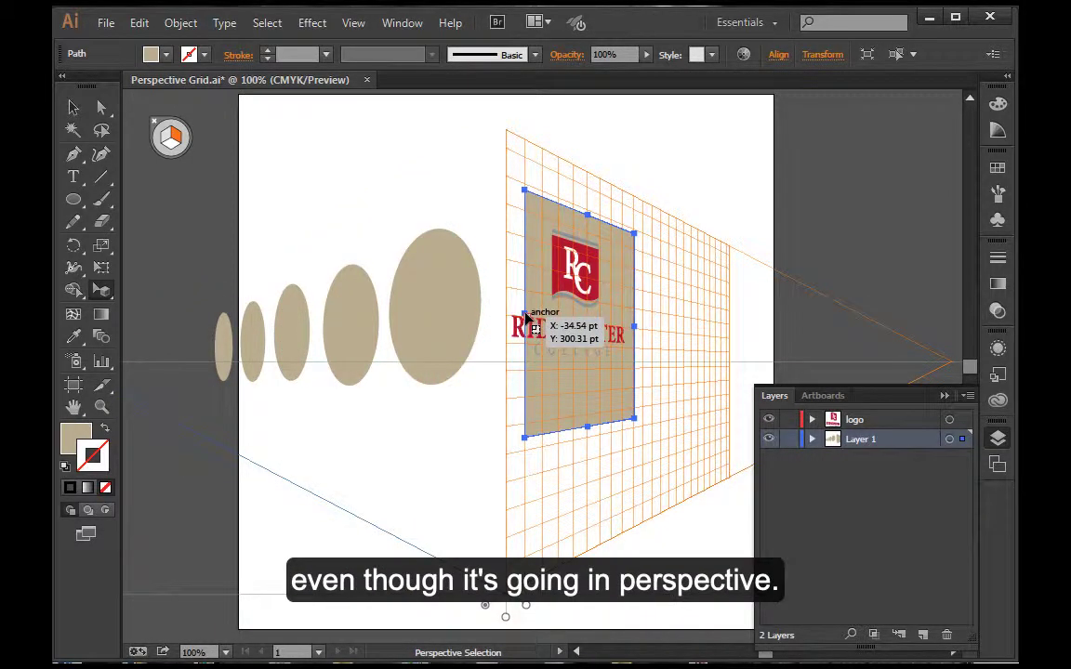
pyautogui.moveTo(526, 317); pyautogui.dragTo(505, 318)
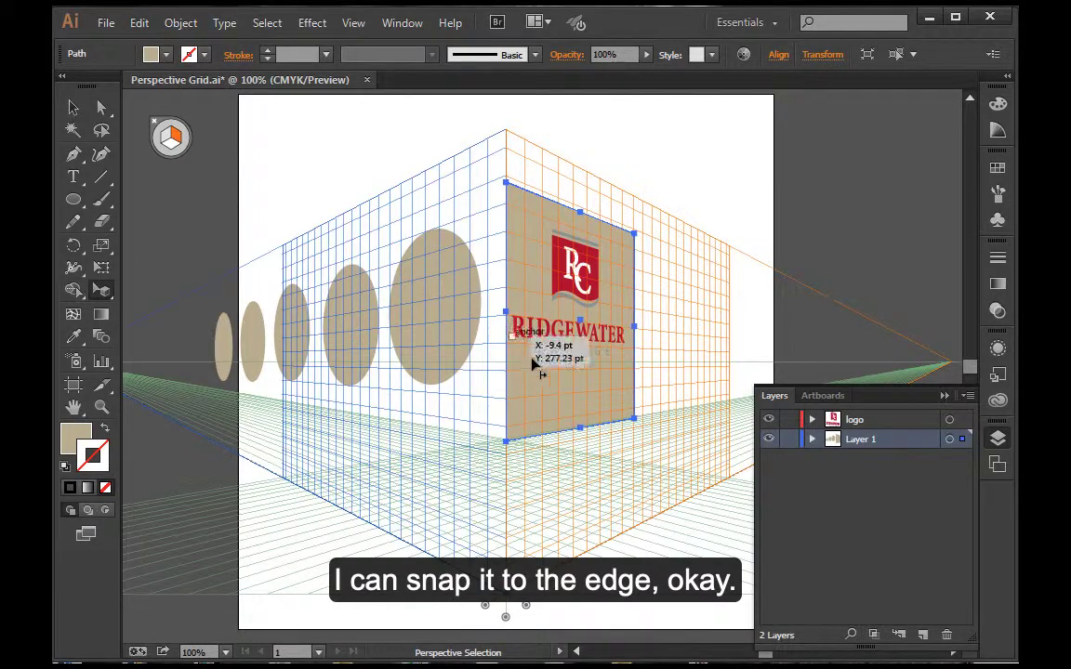
pyautogui.click(330, 170)
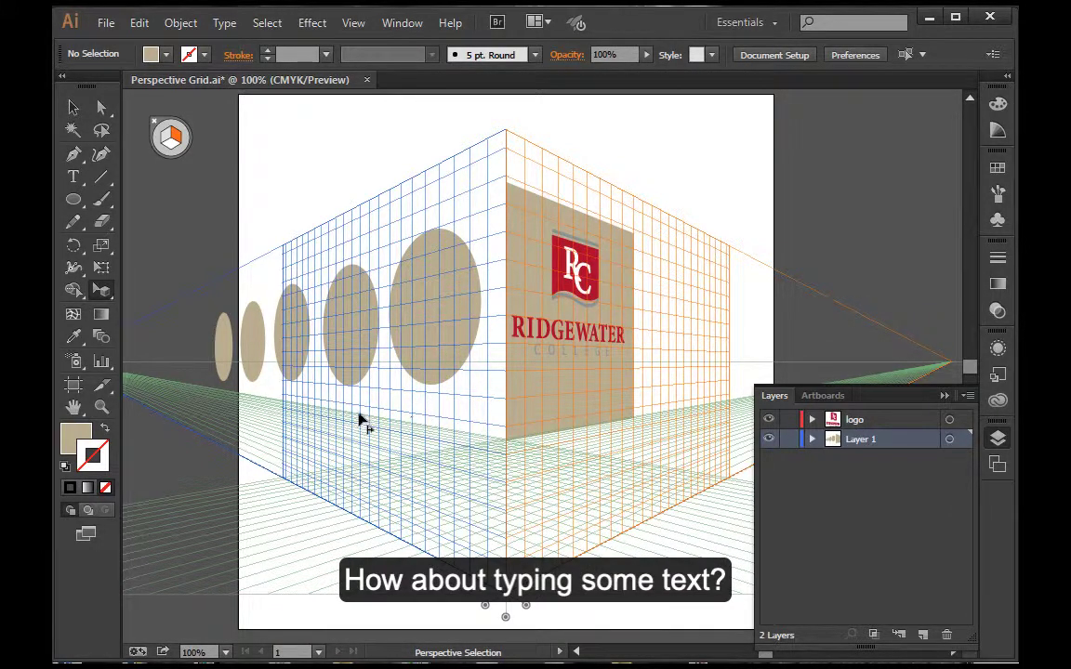
# Add the text "MMDT" above the left grid plane and set its font size to 72 pt
pyautogui.click(74, 177)
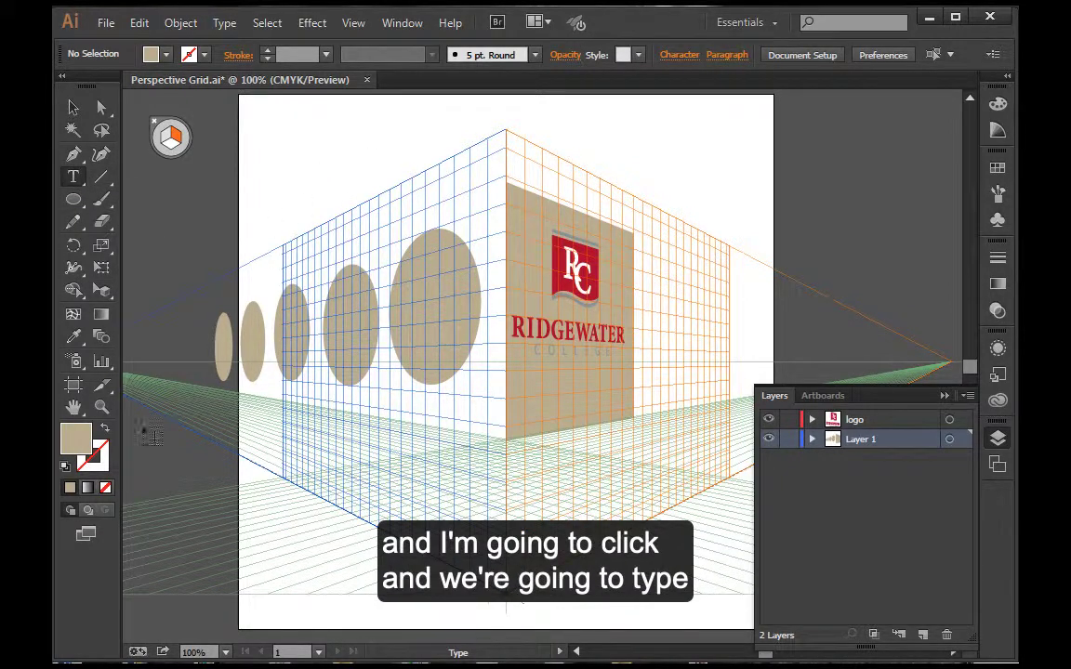
pyautogui.click(291, 176)
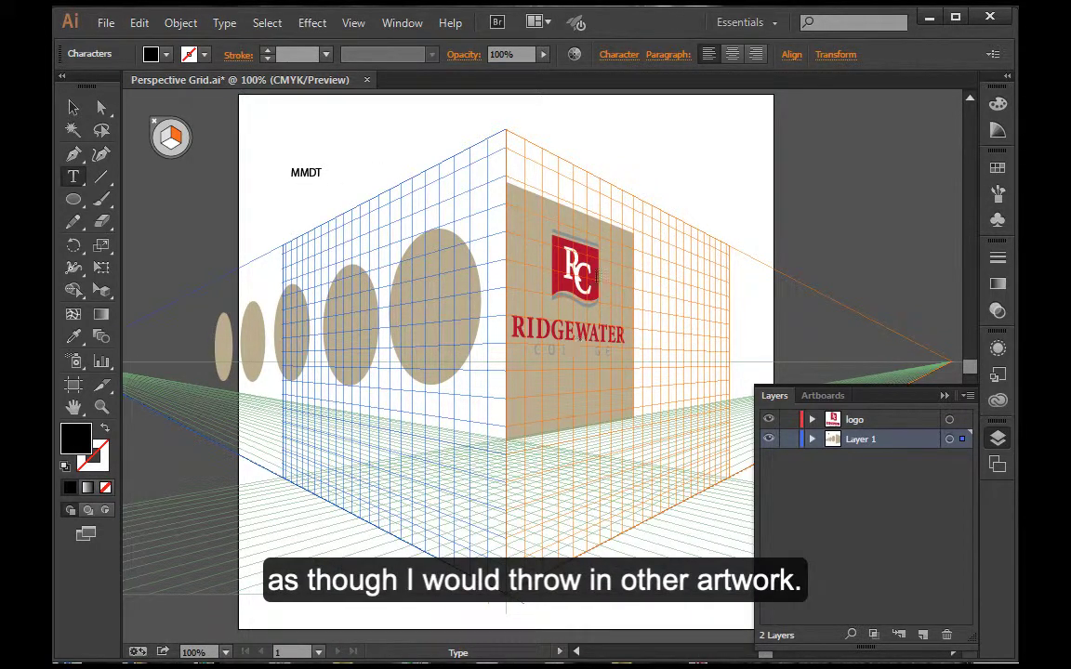
pyautogui.moveTo(335, 174); pyautogui.dragTo(235, 172)
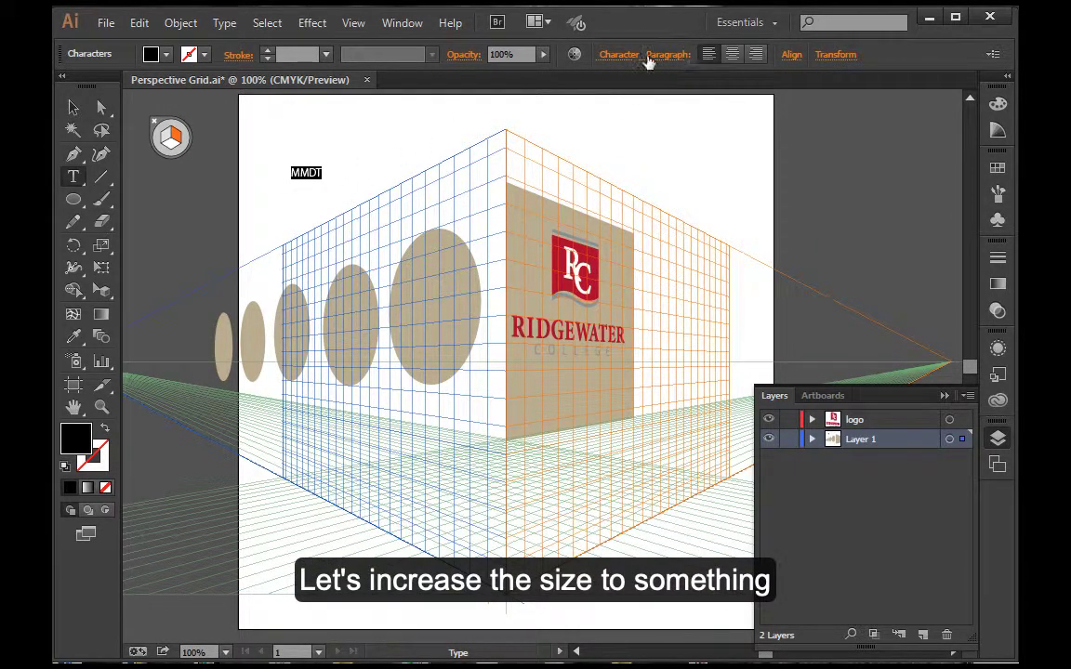
pyautogui.click(618, 56)
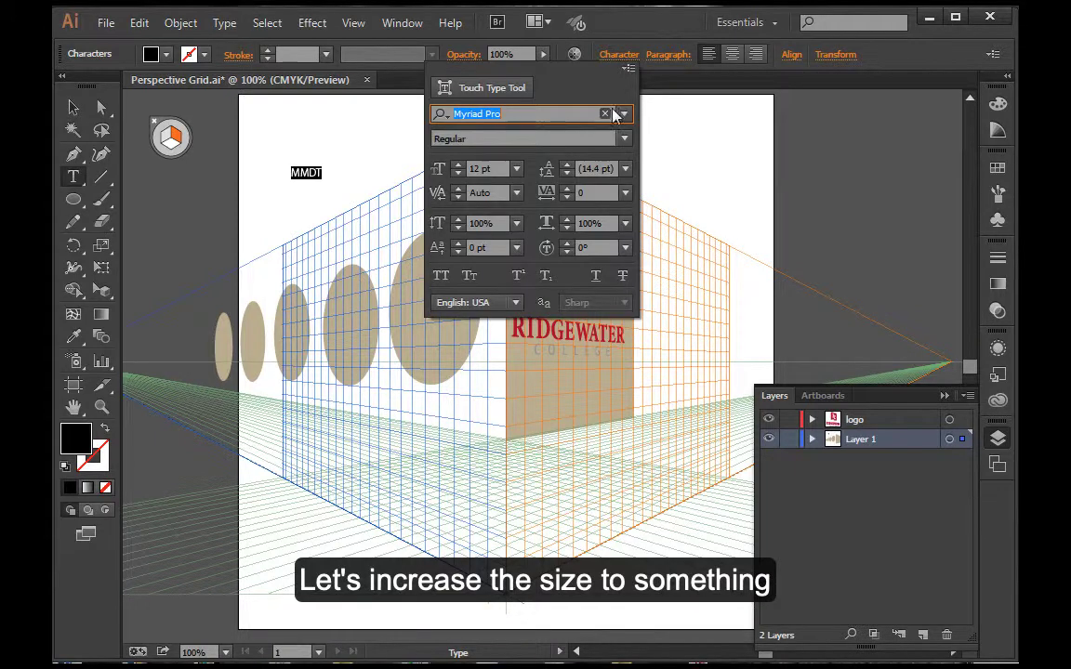
pyautogui.click(517, 169)
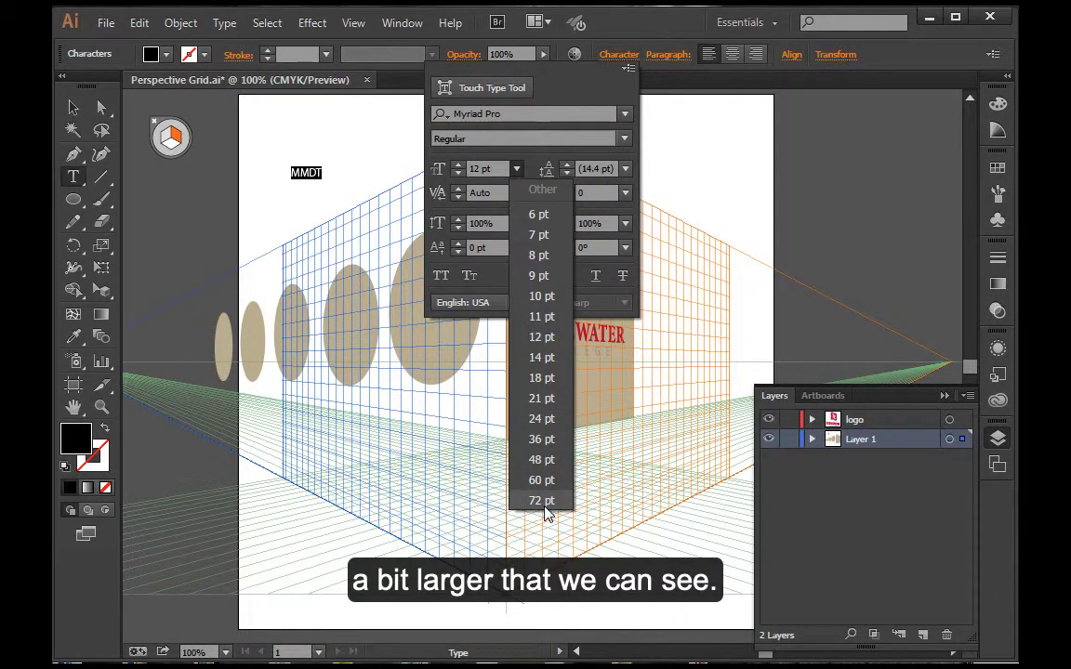
pyautogui.click(542, 501)
pyautogui.click(80, 113)
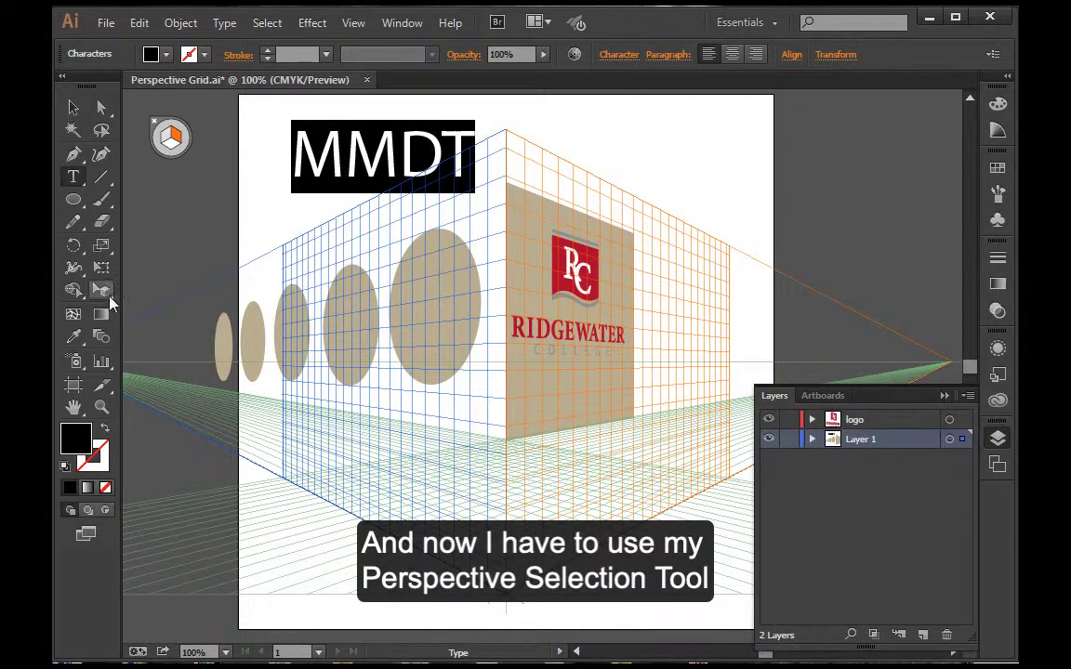
# Select the MMDT text with the Perspective Selection tool, try placing it on the right grid plane, and undo that placement
pyautogui.click(110, 300)
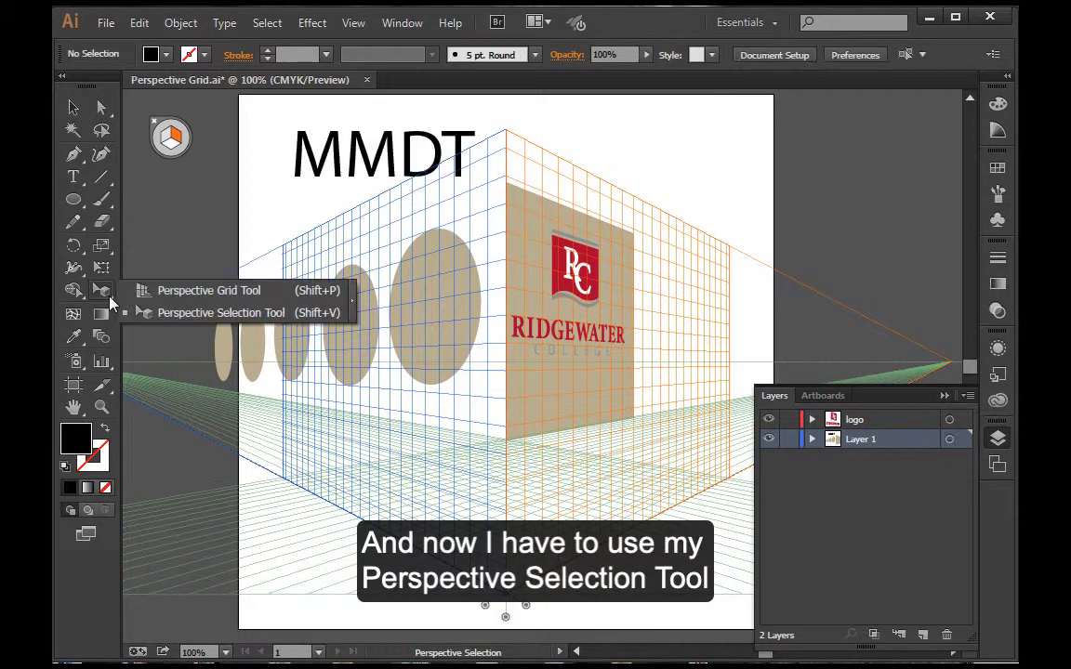
pyautogui.click(177, 315)
pyautogui.click(358, 176)
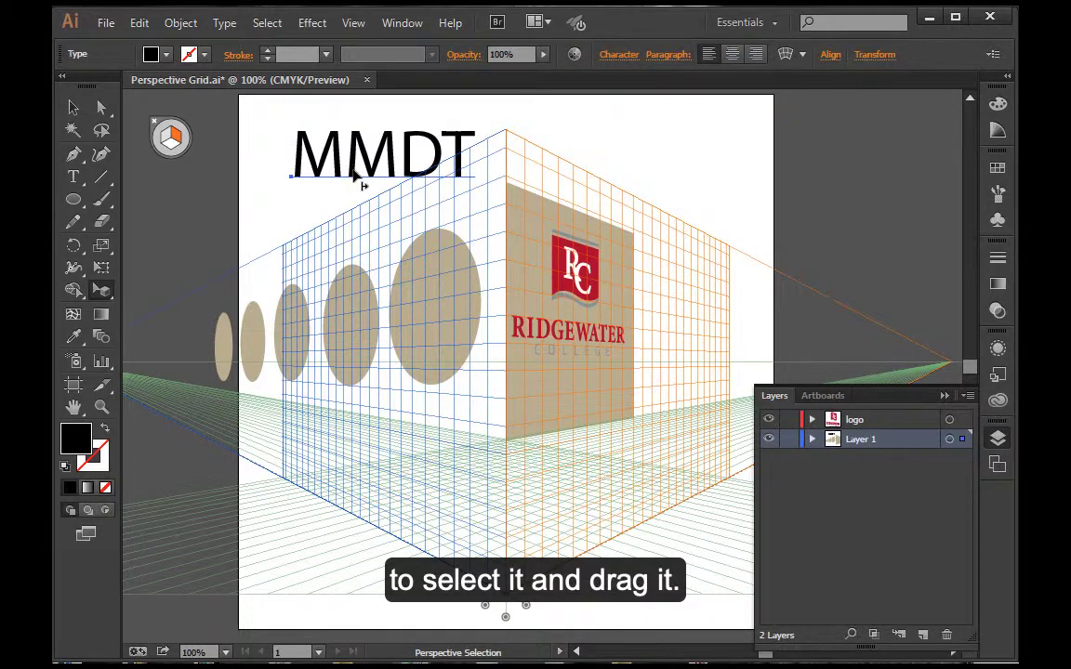
pyautogui.moveTo(358, 178); pyautogui.dragTo(363, 219)
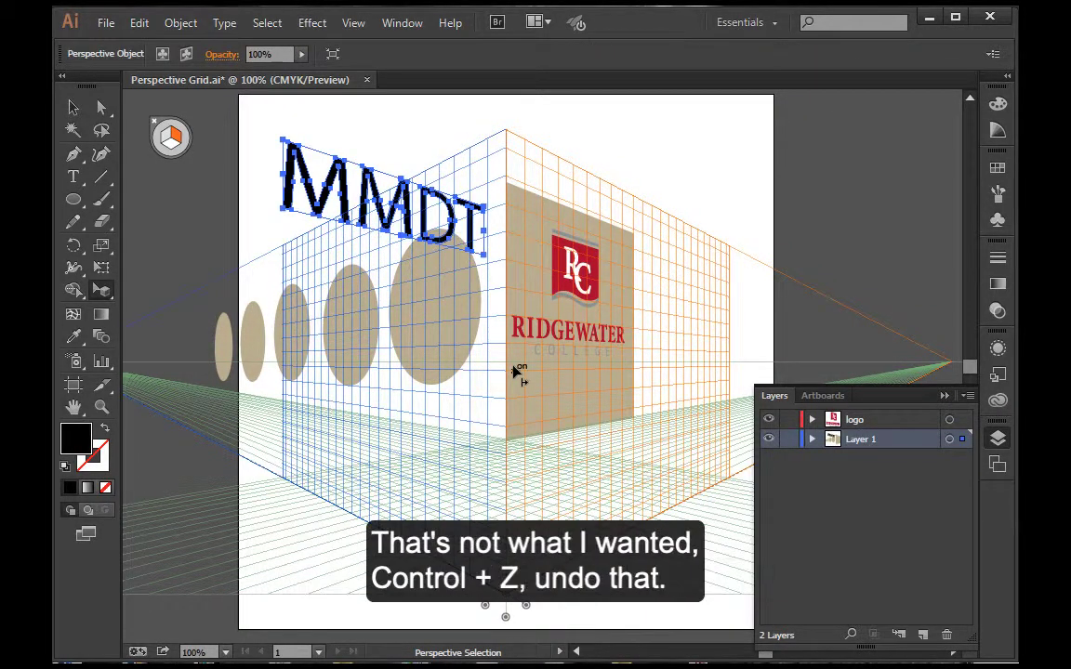
pyautogui.hotkey('ctrl', 'z')
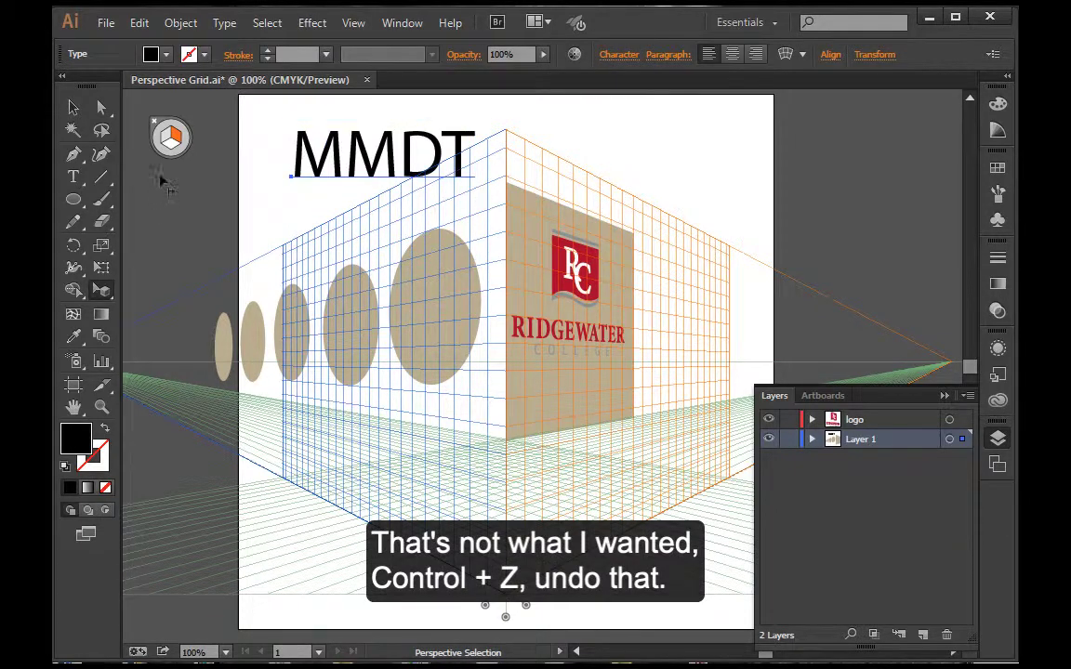
# Place the MMDT text in perspective on the left grid plane, enlarge it and position it over the ellipses
pyautogui.click(163, 135)
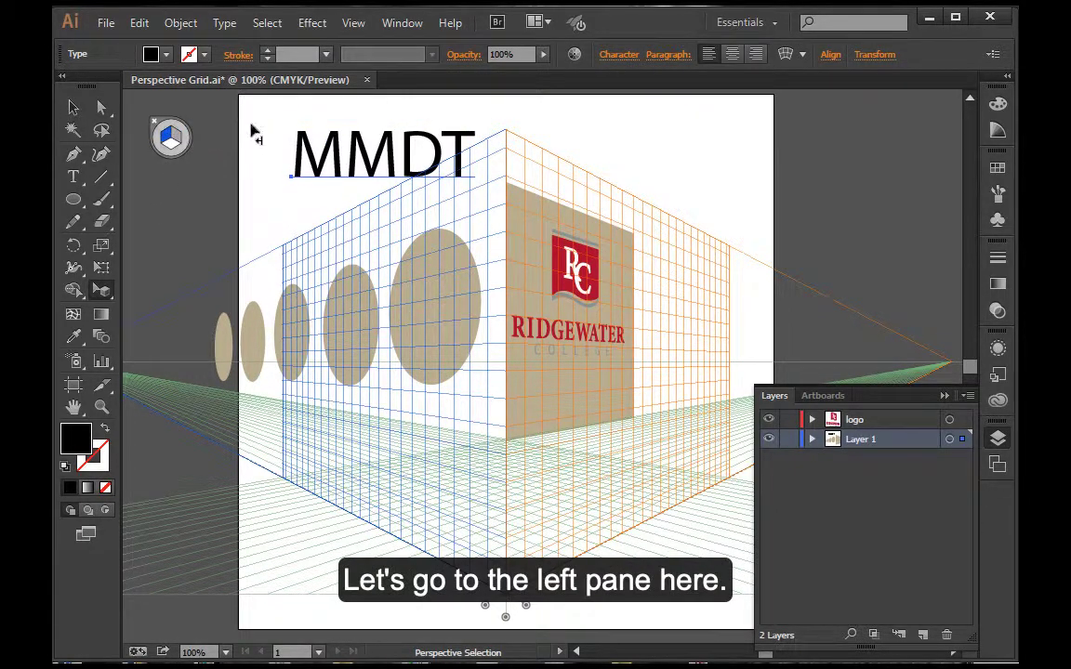
pyautogui.moveTo(332, 150); pyautogui.dragTo(510, 283)
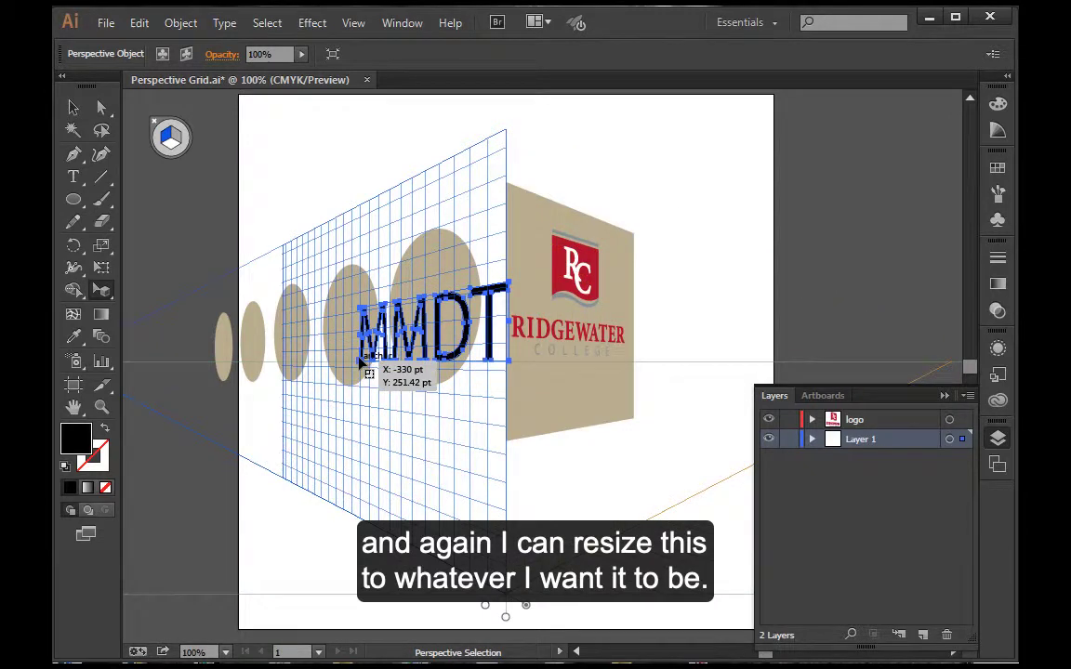
pyautogui.moveTo(363, 362); pyautogui.dragTo(305, 400)
pyautogui.moveTo(490, 359); pyautogui.dragTo(476, 316)
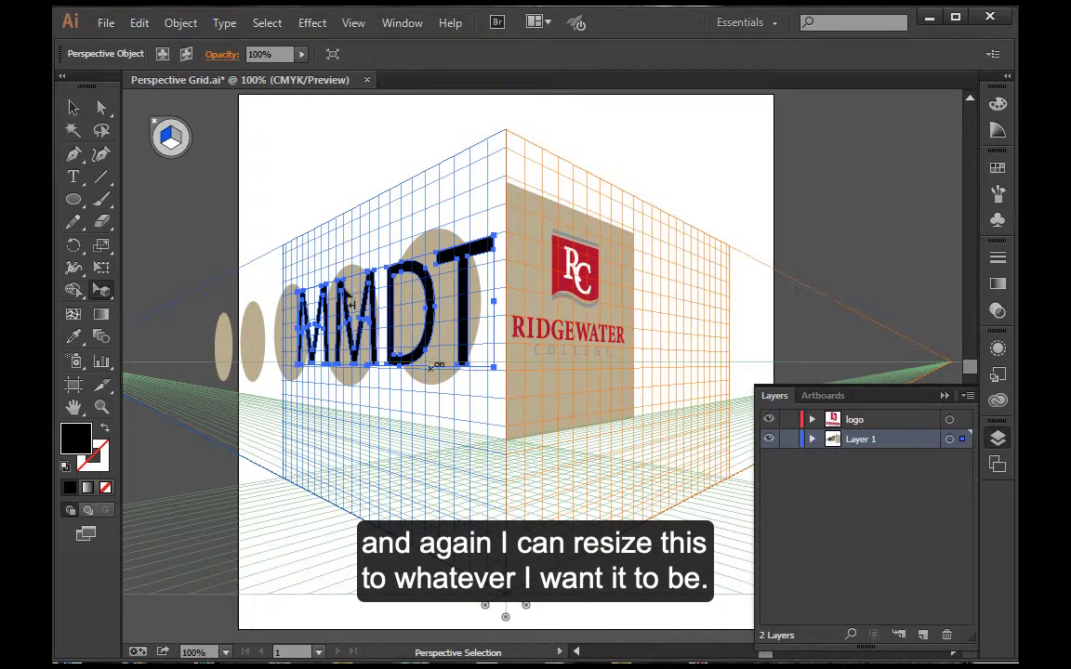
# Deselect all artwork with the Selection tool and hide the perspective grid
pyautogui.click(74, 109)
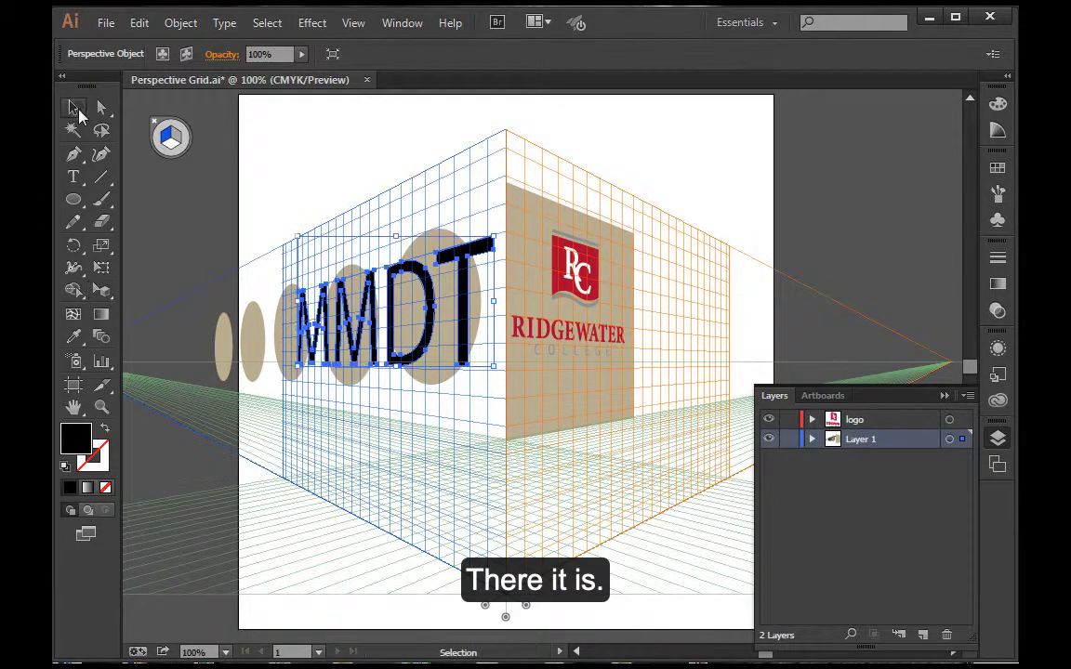
pyautogui.click(335, 176)
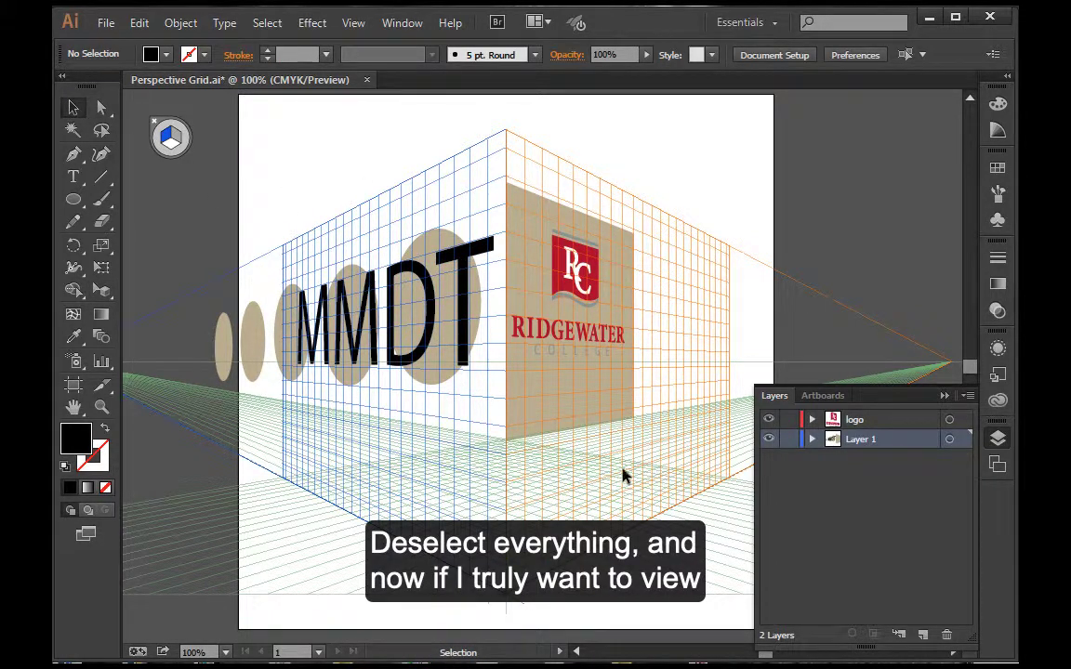
pyautogui.click(354, 22)
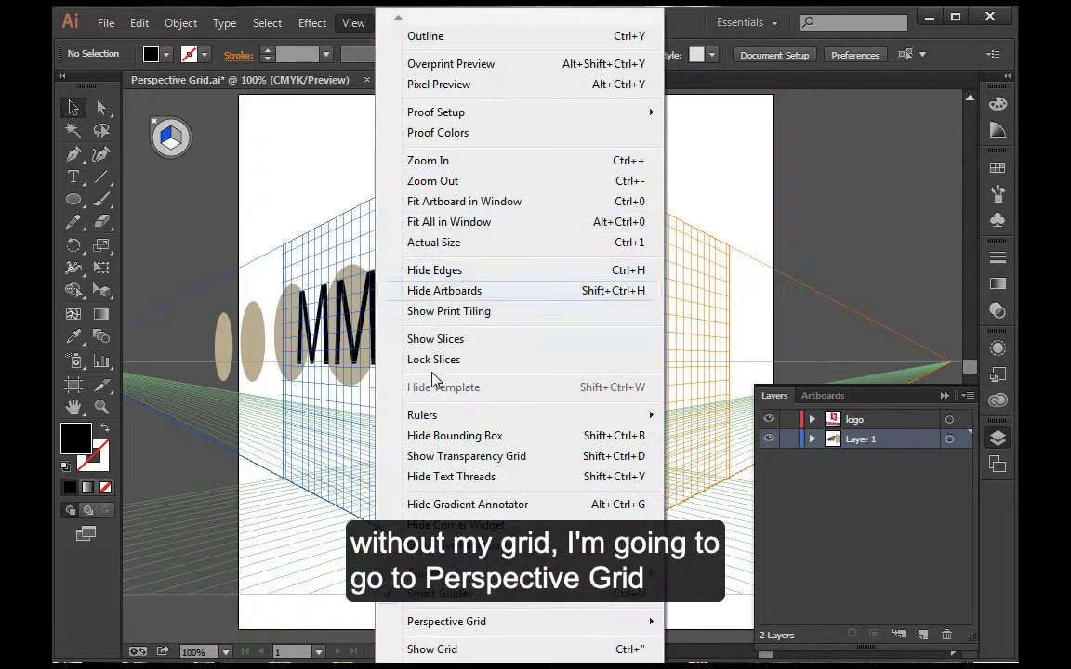
pyautogui.moveTo(484, 623)
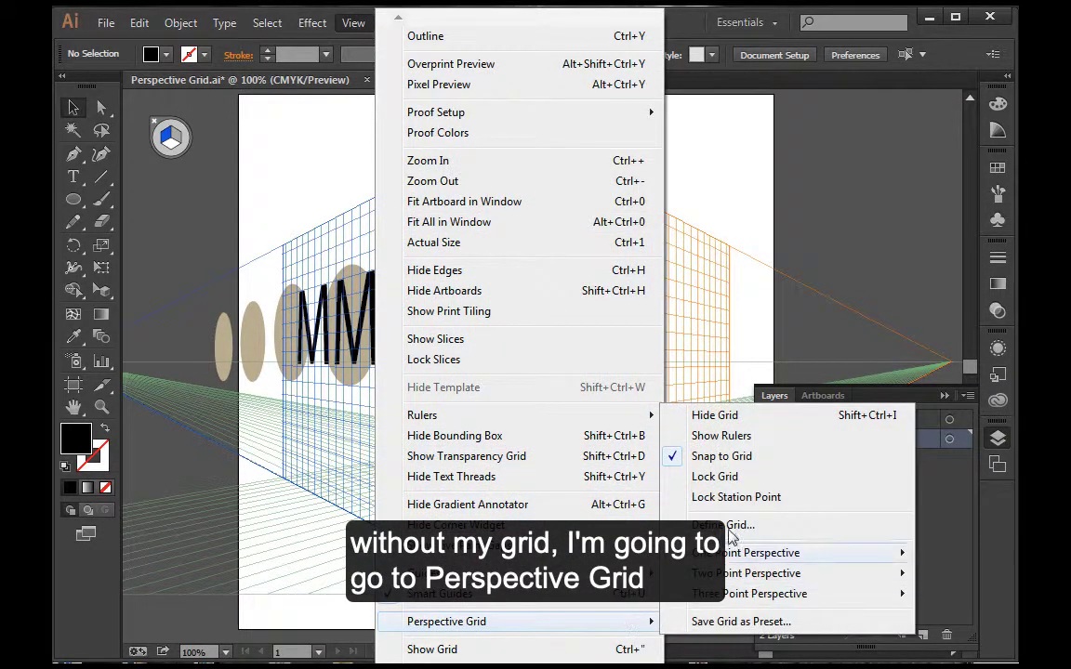
pyautogui.click(711, 418)
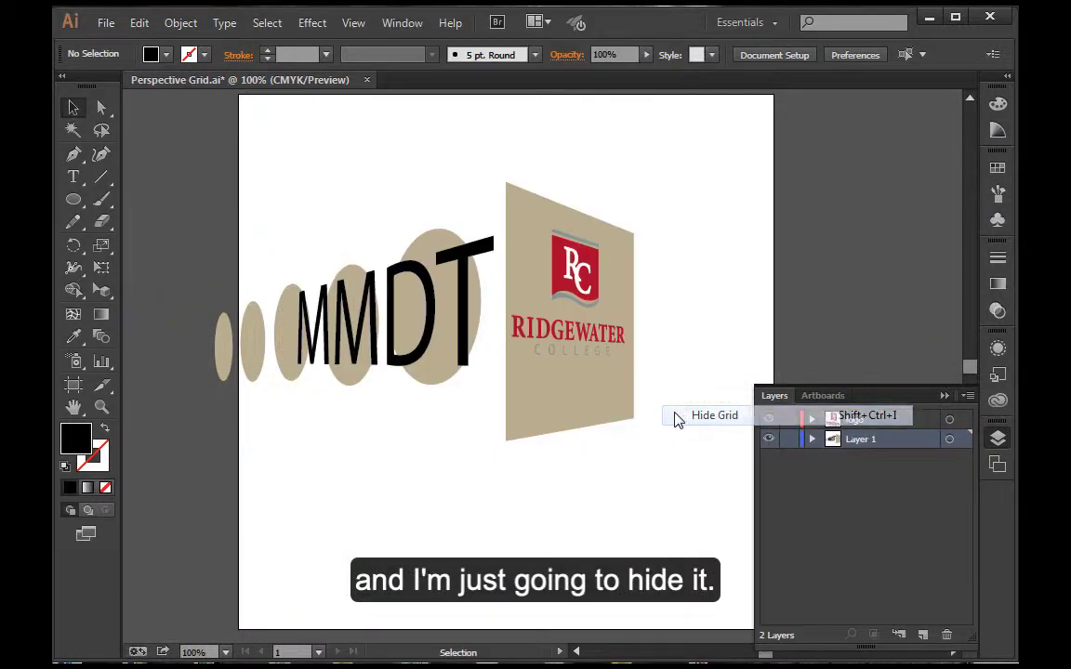